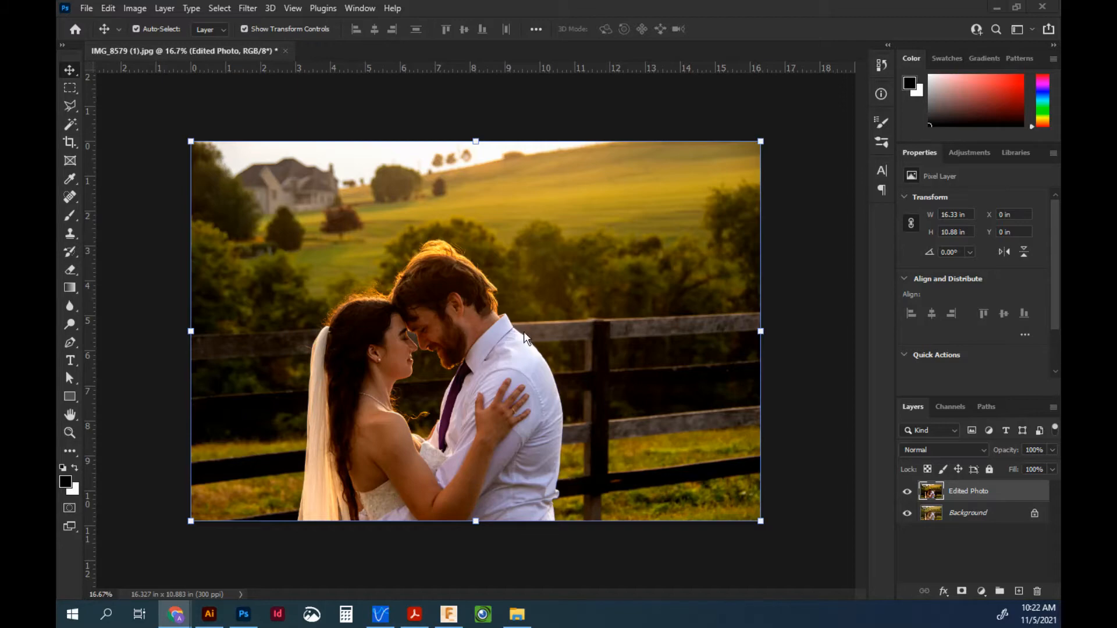
Add a new layer above Edited Photo and choose the 3.psd heart brush from the floralhearts set at about 202 px.
{"action": "left_click", "coordinate": [1018, 569]}
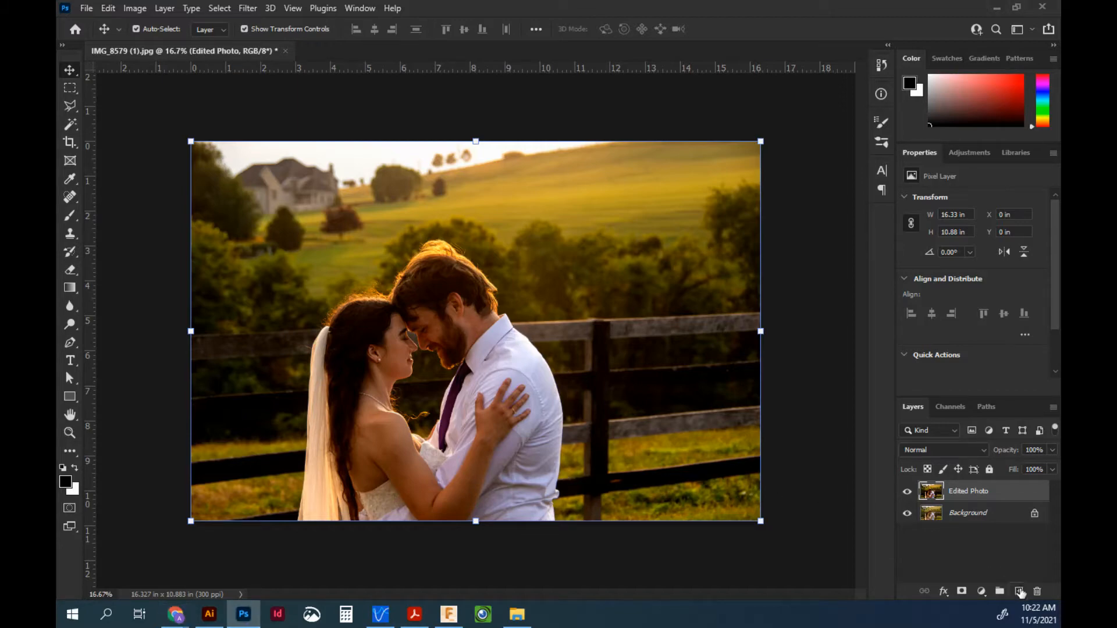
{"action": "left_click", "coordinate": [1019, 591]}
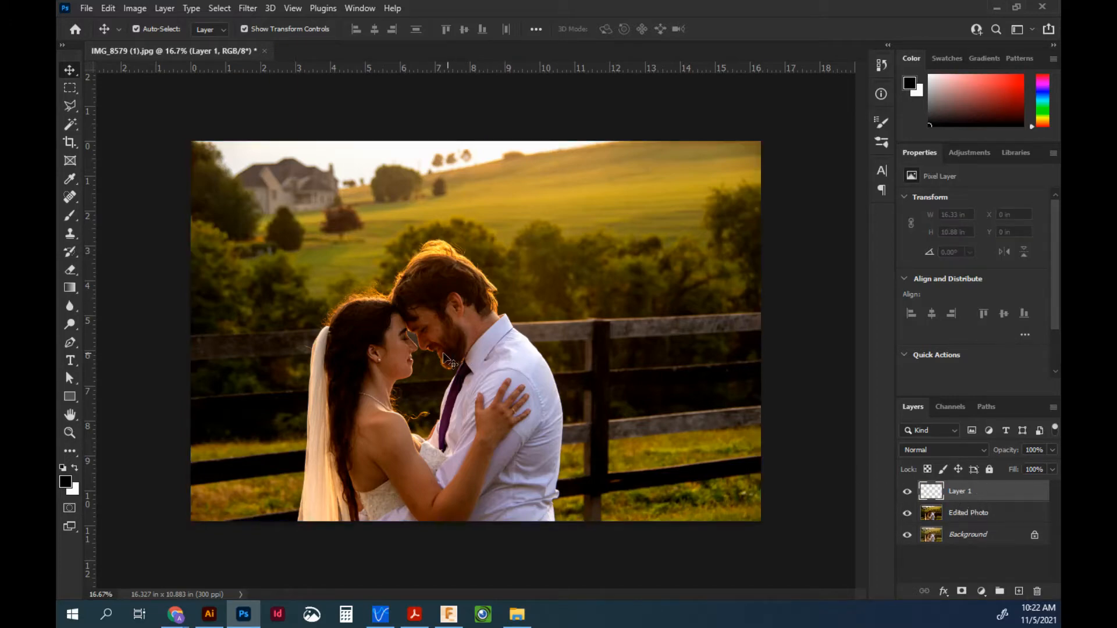
{"action": "left_click", "coordinate": [71, 218]}
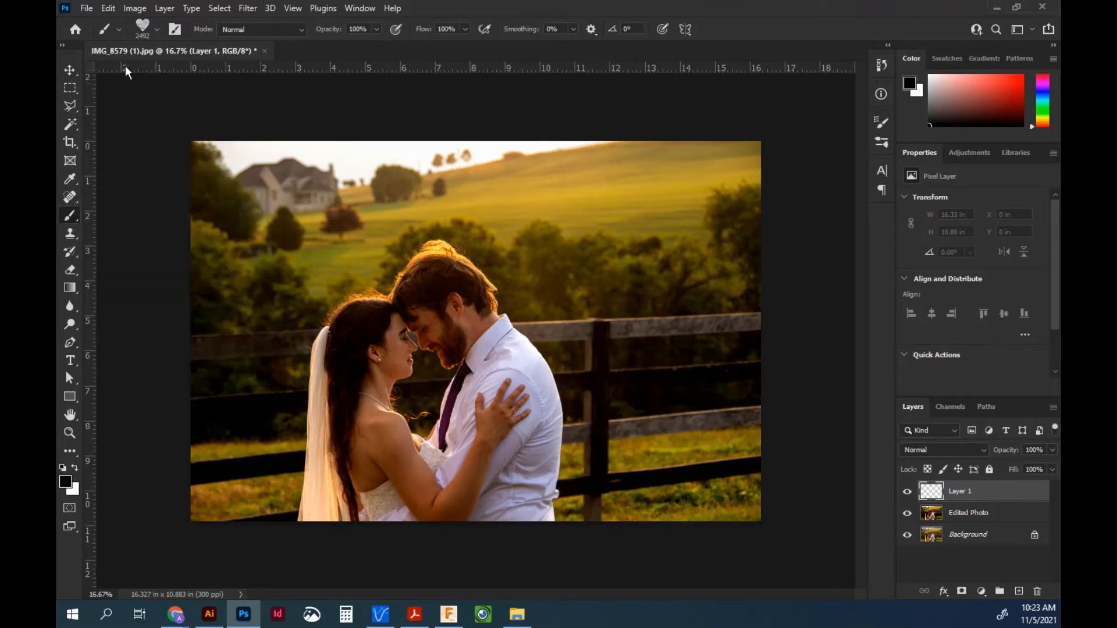
{"action": "left_click", "coordinate": [159, 32]}
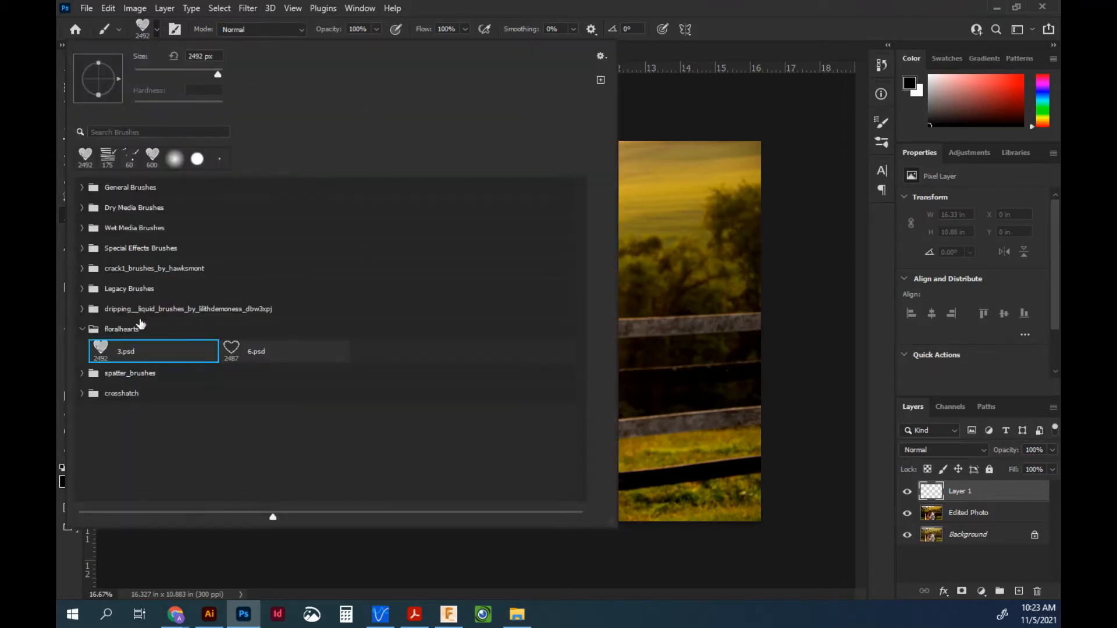
{"action": "left_click", "coordinate": [81, 330]}
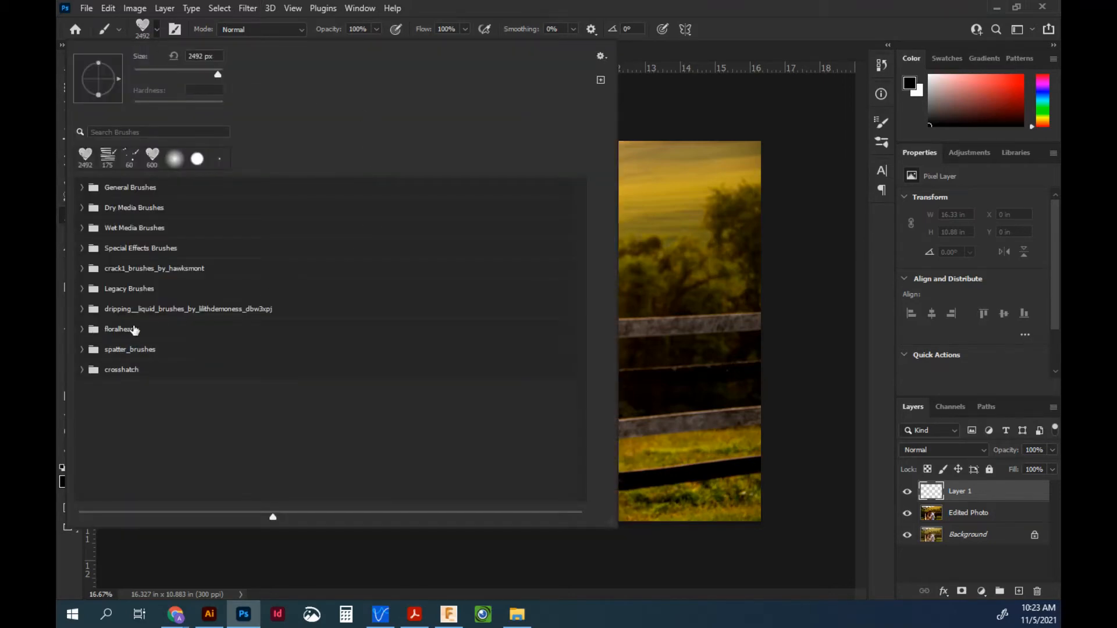
{"action": "left_click", "coordinate": [81, 329]}
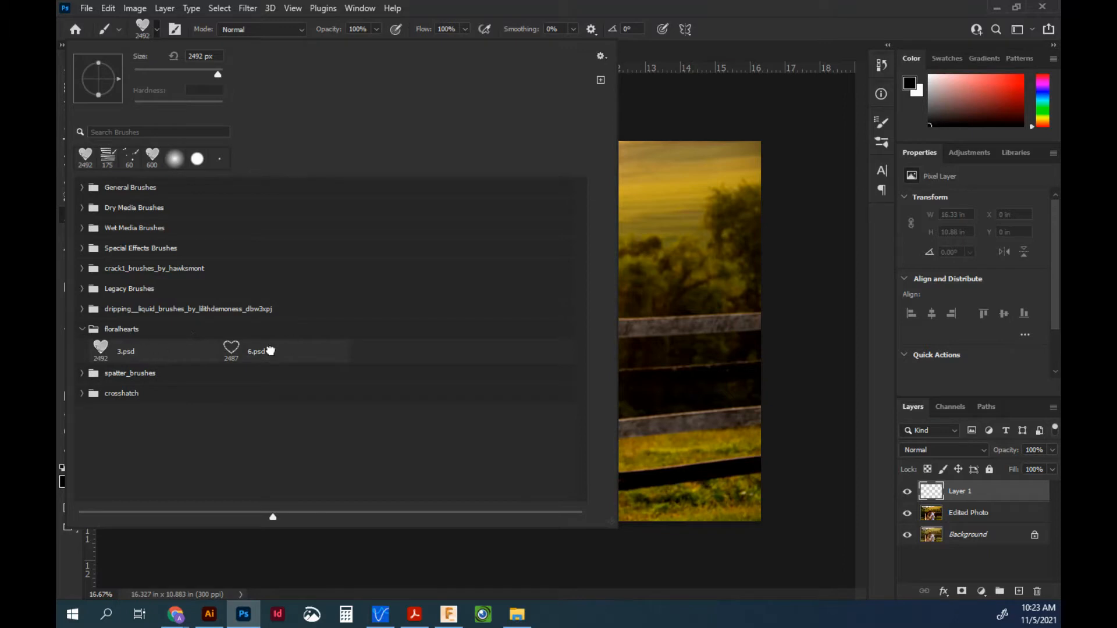
{"action": "left_click", "coordinate": [270, 351]}
{"action": "left_click", "coordinate": [168, 350]}
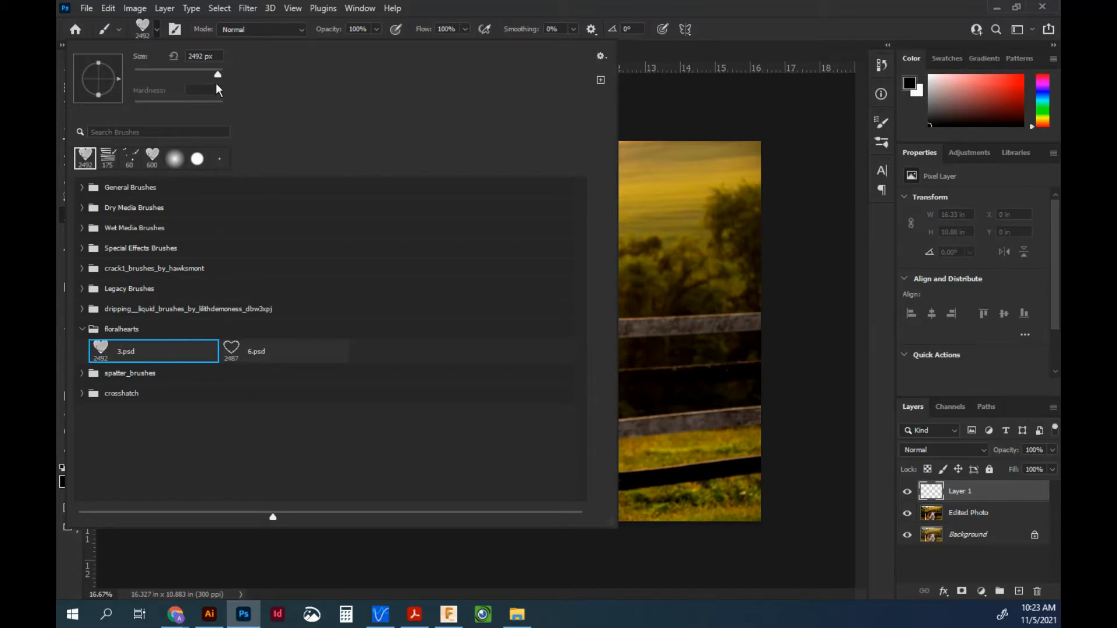
{"action": "left_click_drag", "start_coordinate": [220, 77], "coordinate": [202, 76]}
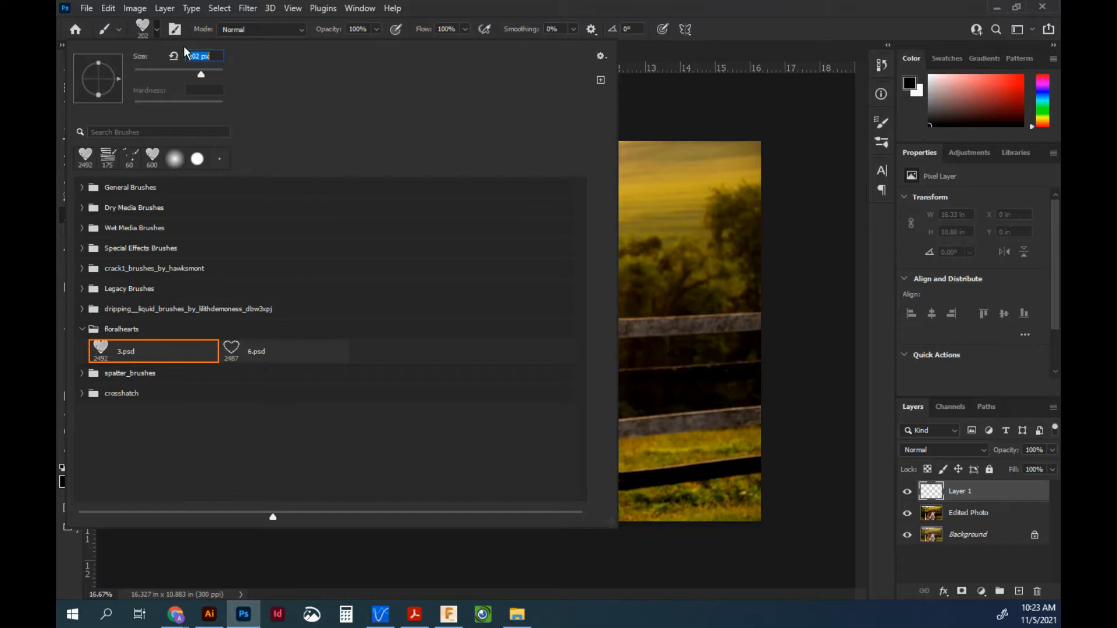
{"action": "left_click", "coordinate": [157, 27]}
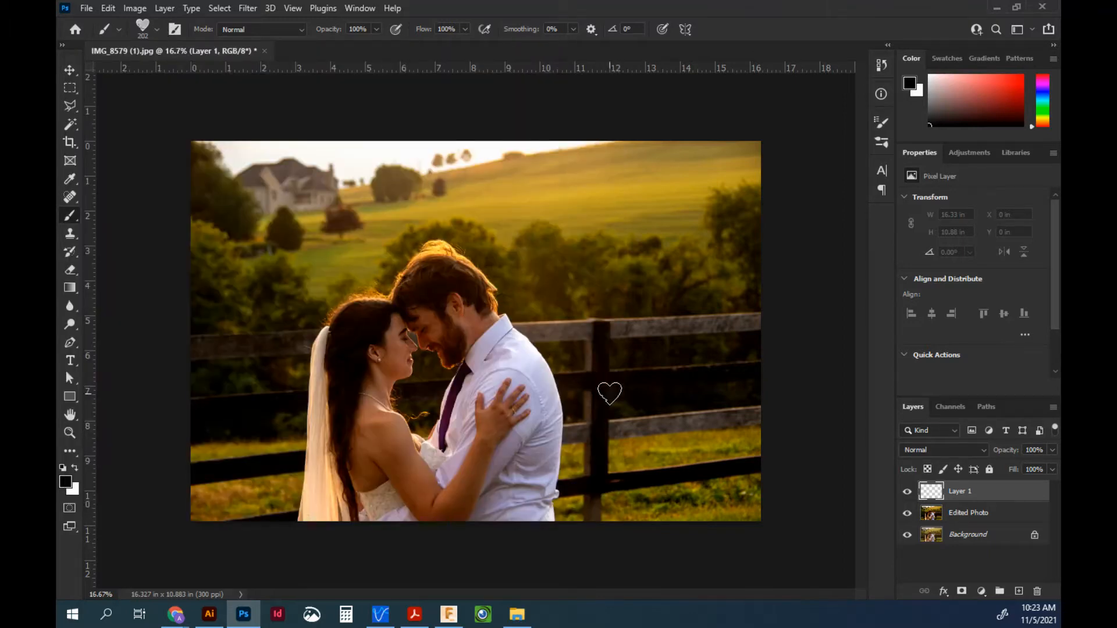
Stamp black hearts with the brush in scattered spots around and over the couple on the new layer.
{"action": "left_click", "coordinate": [598, 484]}
{"action": "left_click", "coordinate": [644, 422]}
{"action": "left_click", "coordinate": [639, 333]}
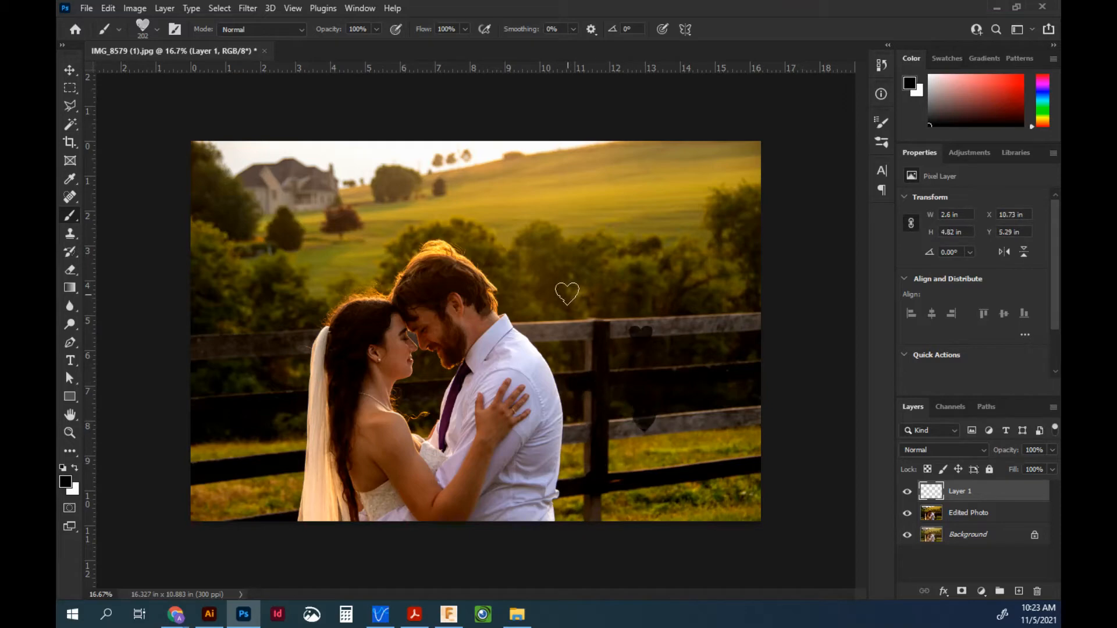
{"action": "left_click", "coordinate": [534, 278]}
{"action": "left_click", "coordinate": [601, 240]}
{"action": "left_click", "coordinate": [456, 202]}
{"action": "left_click", "coordinate": [346, 222]}
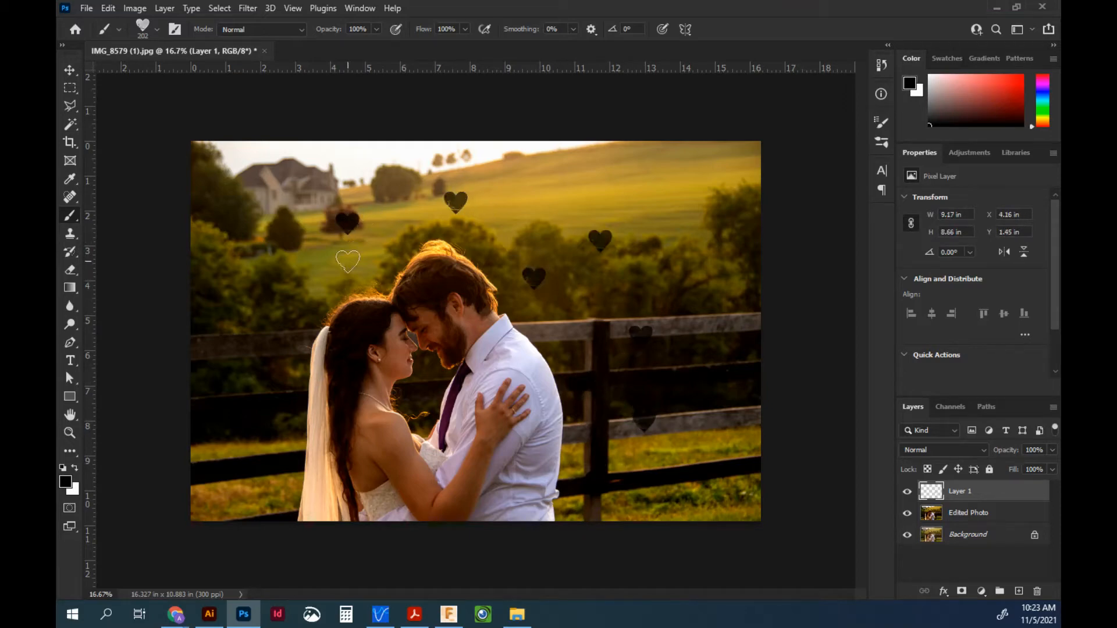
{"action": "left_click", "coordinate": [364, 276]}
{"action": "left_click", "coordinate": [257, 281]}
{"action": "left_click", "coordinate": [274, 361]}
{"action": "left_click", "coordinate": [241, 458]}
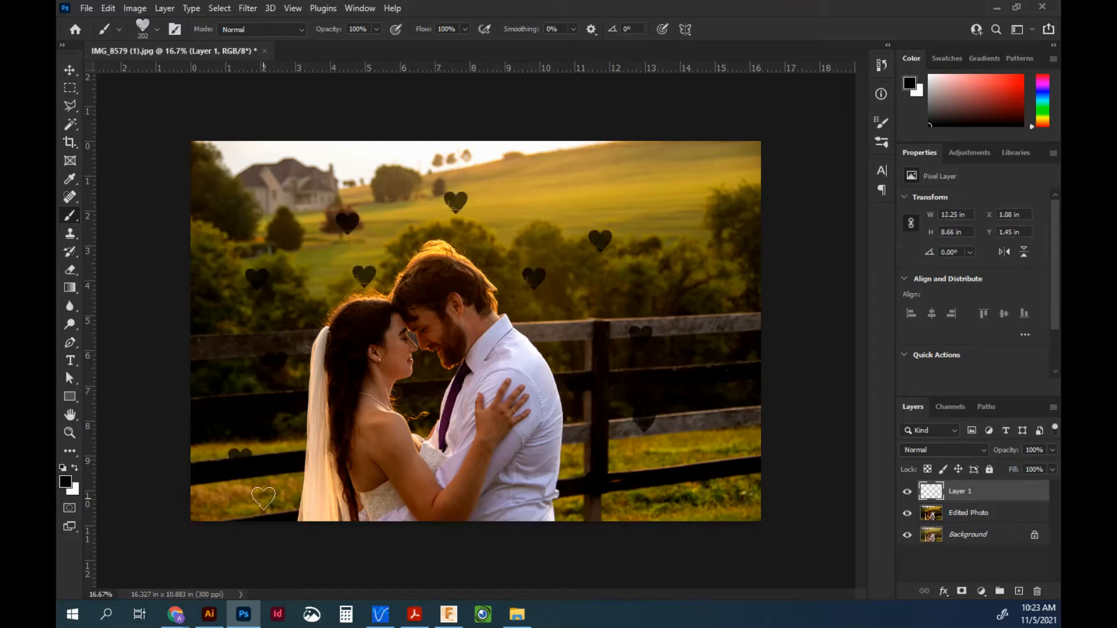
{"action": "left_click", "coordinate": [264, 497]}
{"action": "left_click", "coordinate": [400, 455]}
{"action": "left_click", "coordinate": [519, 384]}
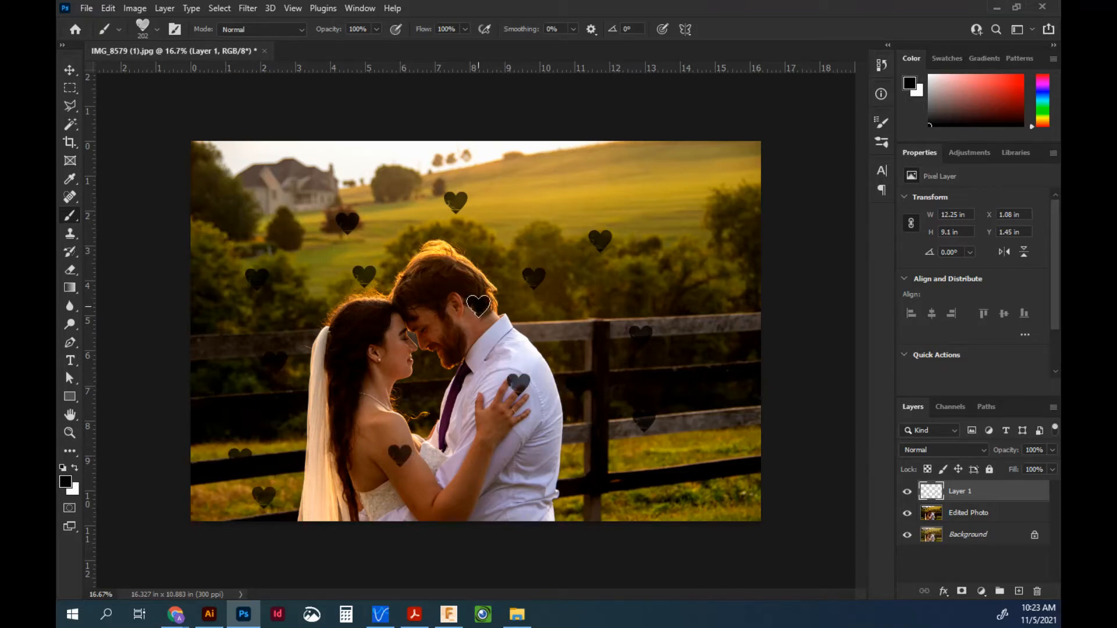
{"action": "left_click", "coordinate": [584, 342]}
{"action": "left_click", "coordinate": [463, 238]}
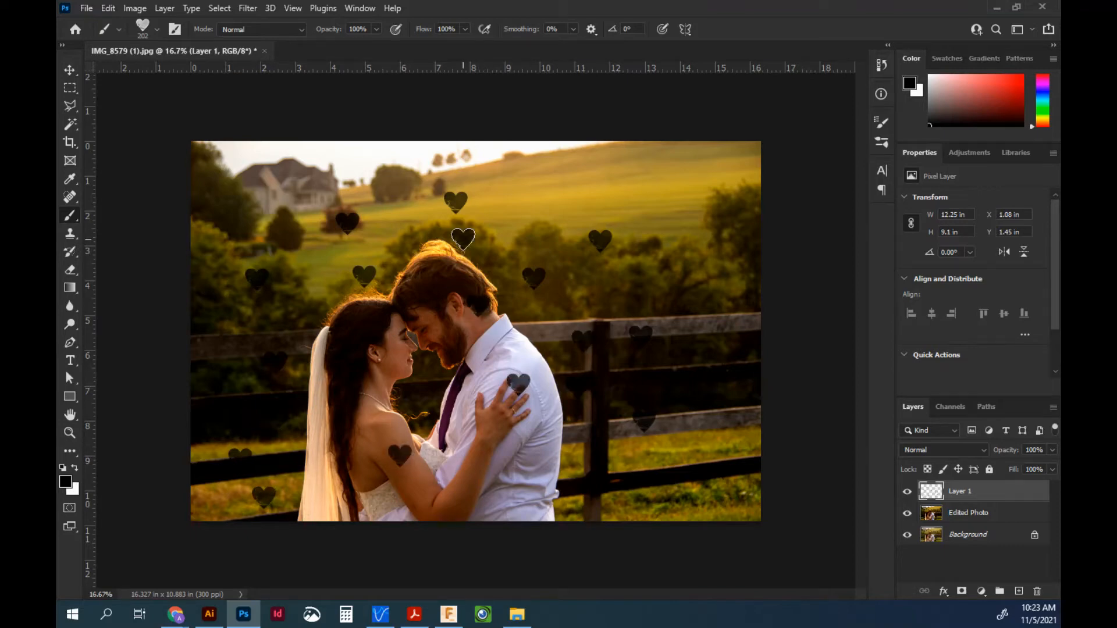
{"action": "left_click", "coordinate": [270, 239]}
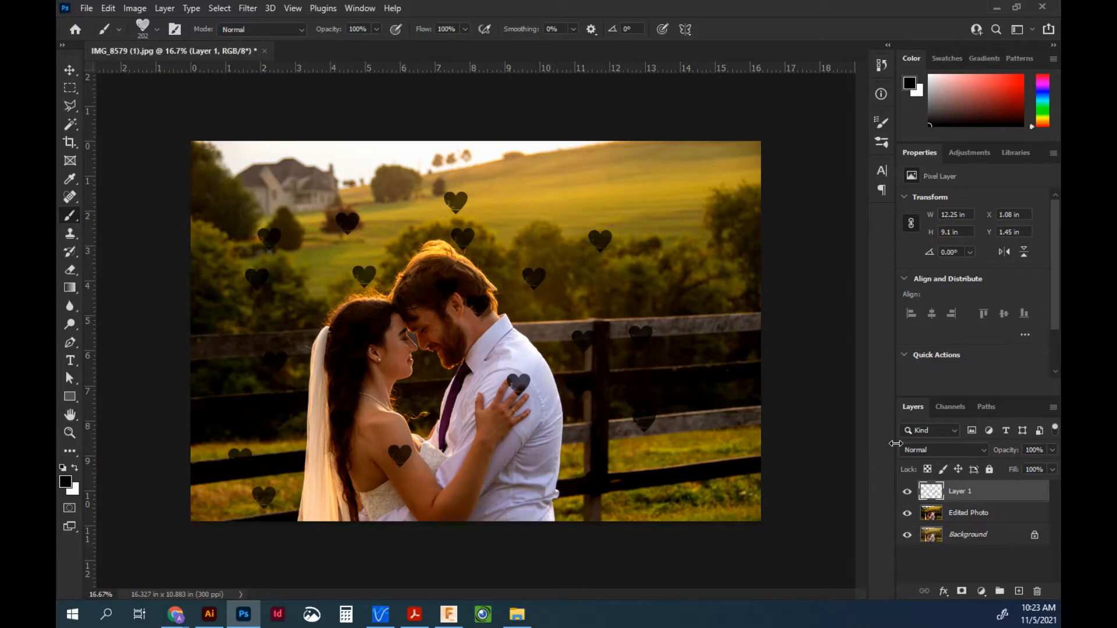
Select all the stamped hearts at once using the Magic Wand with Contiguous turned off.
{"action": "left_click", "coordinate": [68, 125]}
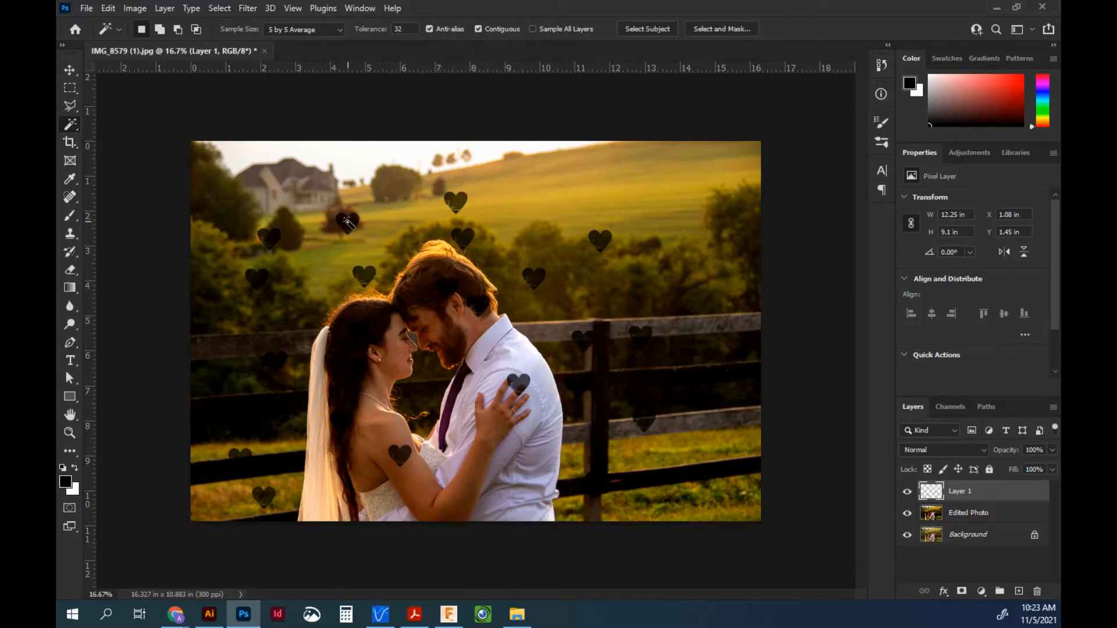
{"action": "left_click", "coordinate": [348, 222]}
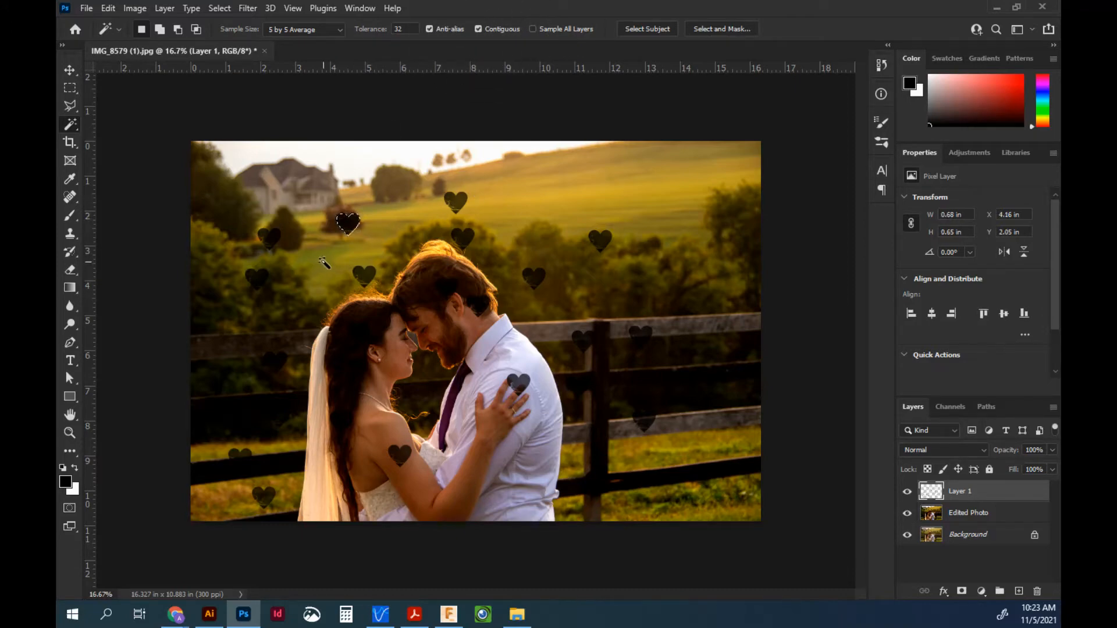
{"action": "scroll", "coordinate": [347, 221], "scroll_direction": "up", "scroll_amount": 6}
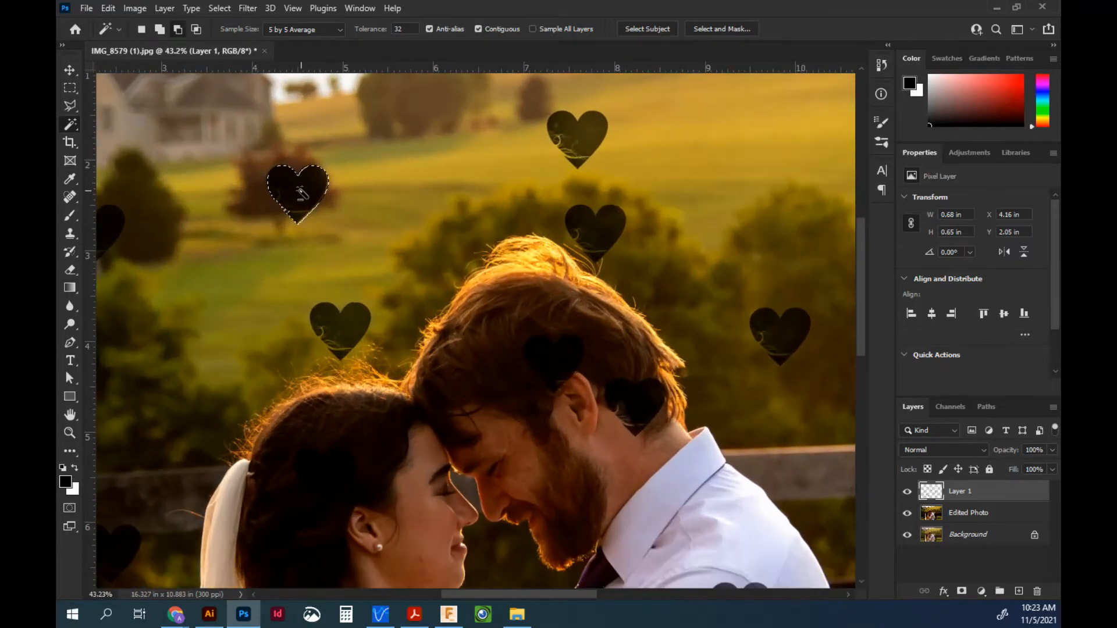
{"action": "scroll", "coordinate": [317, 208], "scroll_direction": "down", "scroll_amount": 6}
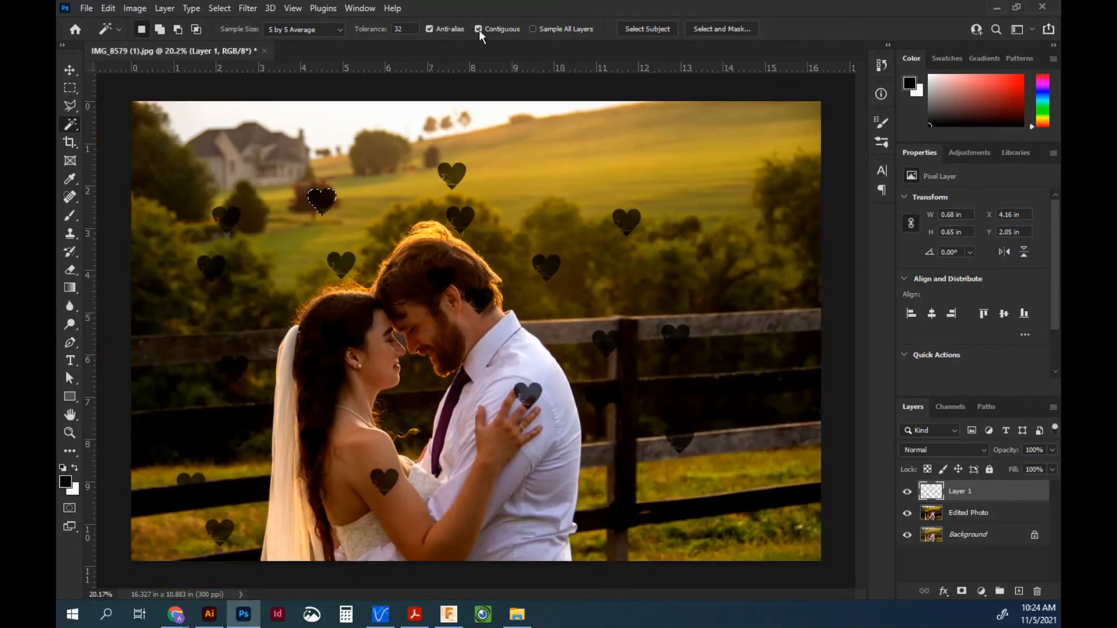
{"action": "left_click", "coordinate": [461, 174]}
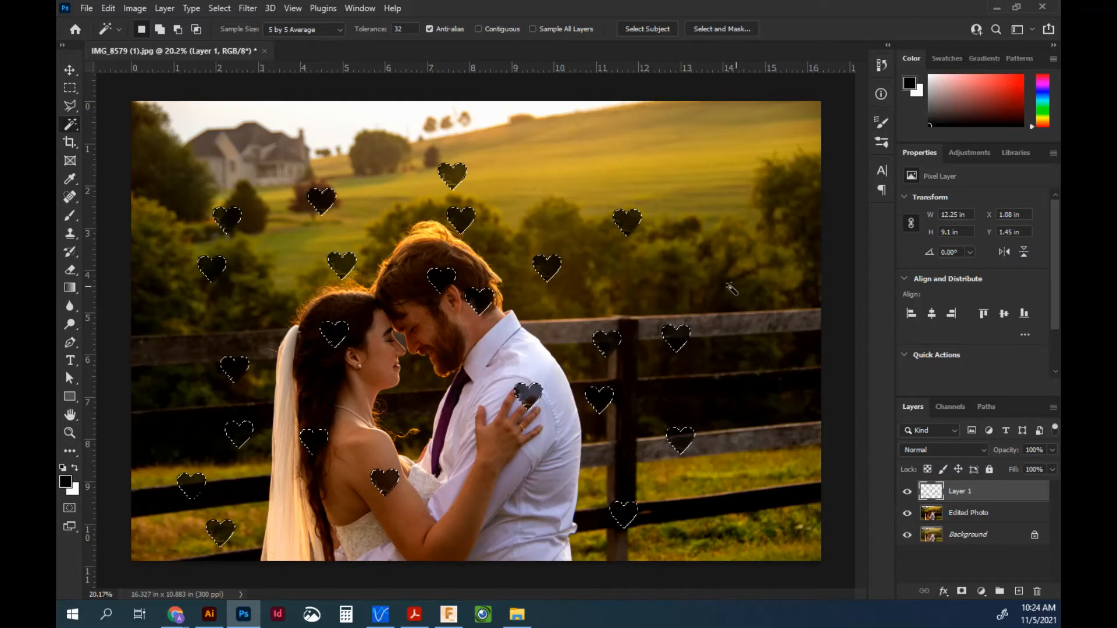
Copy the heart-shaped selection from the Edited Photo layer onto a new layer with Layer Via Copy.
{"action": "left_click", "coordinate": [70, 71]}
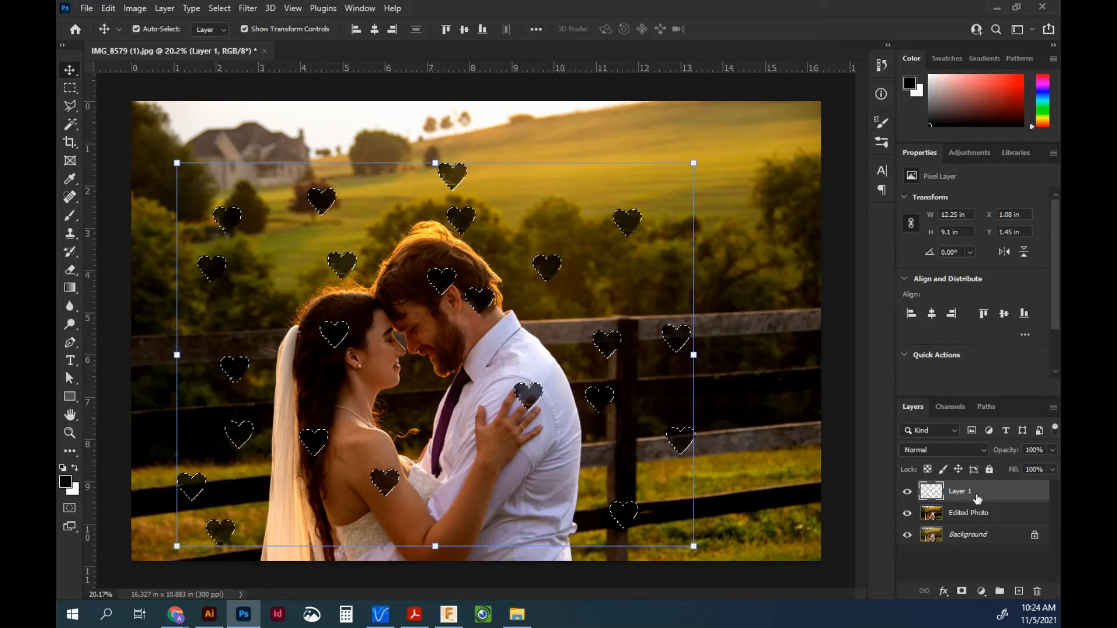
{"action": "left_click", "coordinate": [1004, 515]}
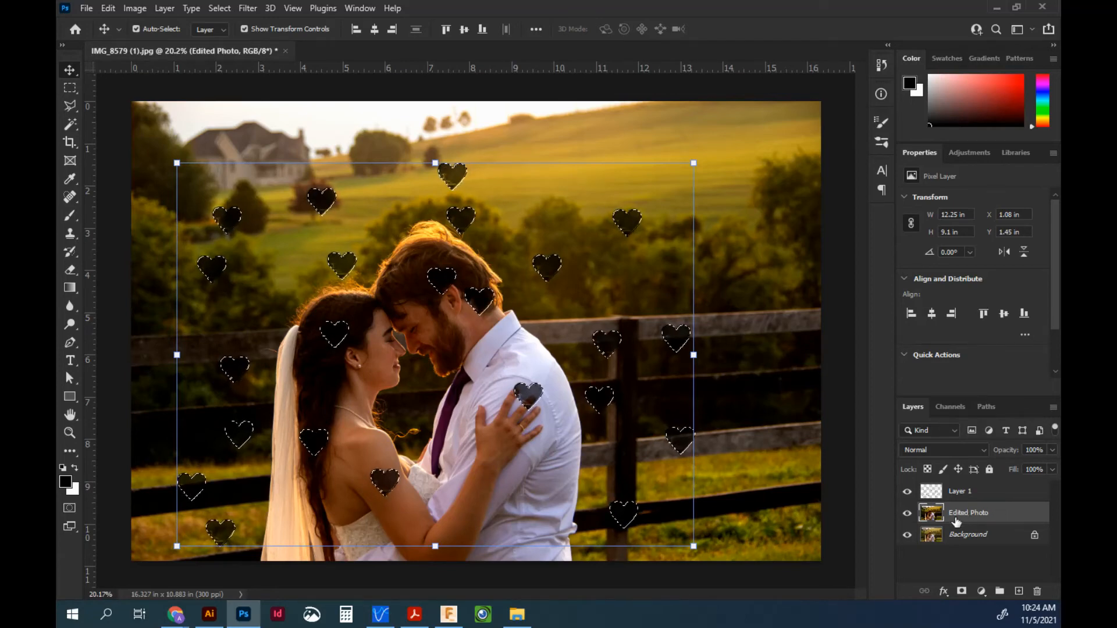
{"action": "left_click", "coordinate": [170, 8]}
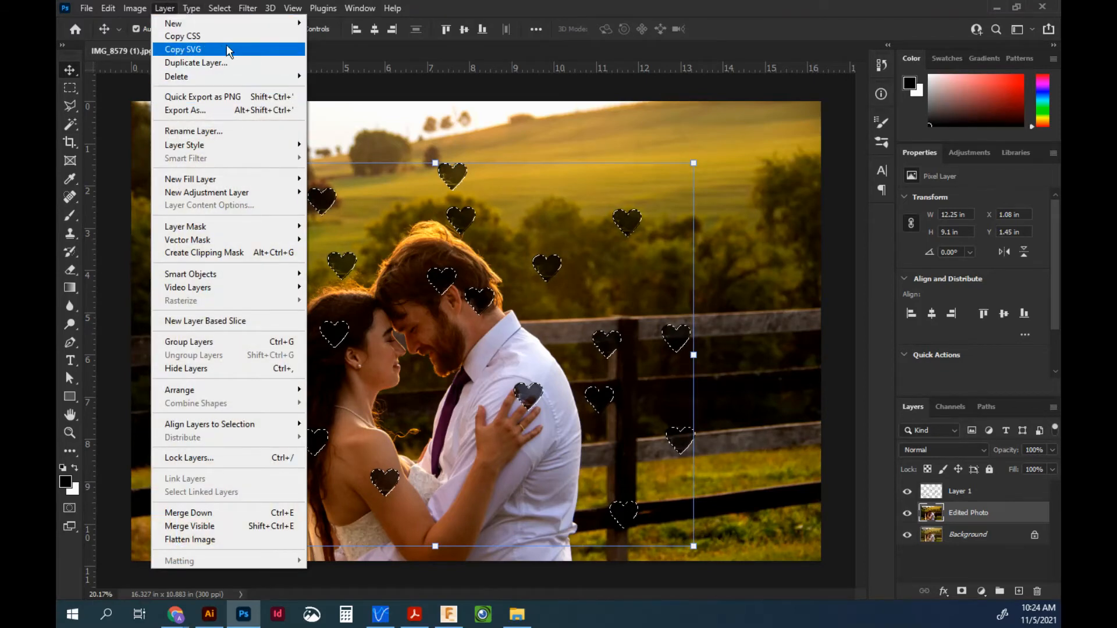
{"action": "mouse_move", "coordinate": [236, 26]}
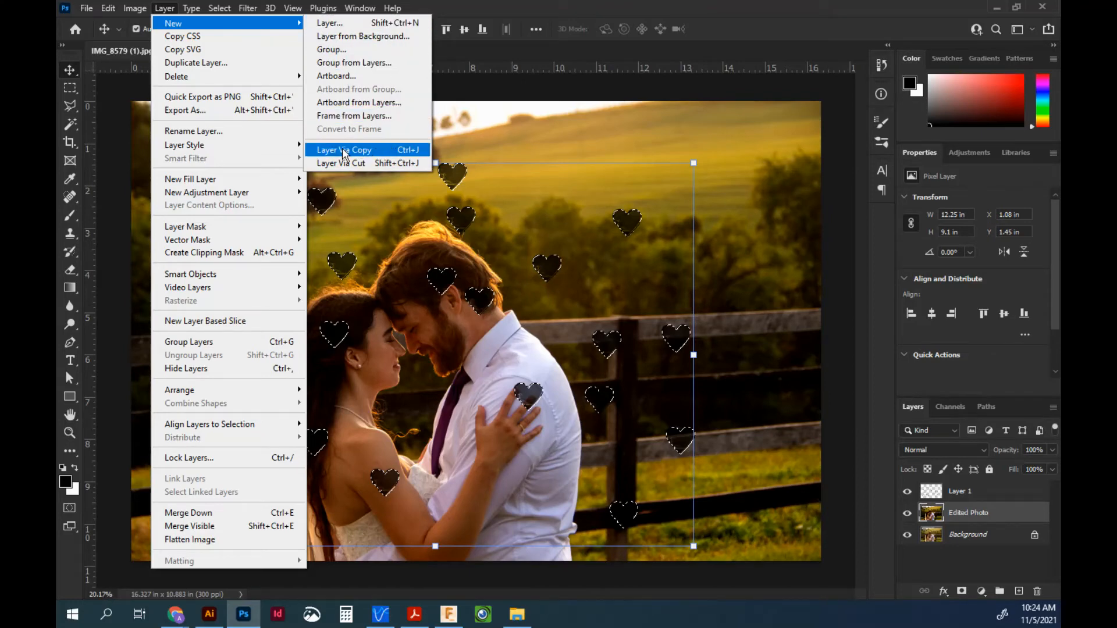
{"action": "left_click", "coordinate": [395, 149]}
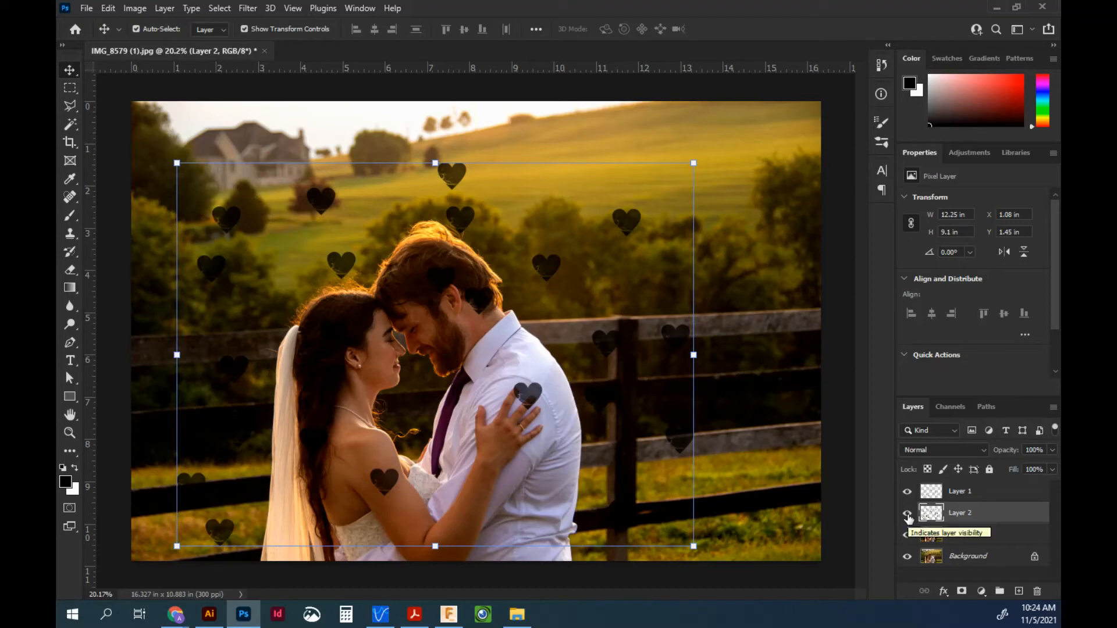
Hide the black hearts layer, Layer 1, and make the copied photo hearts layer, Layer 2, active.
{"action": "left_click", "coordinate": [960, 493]}
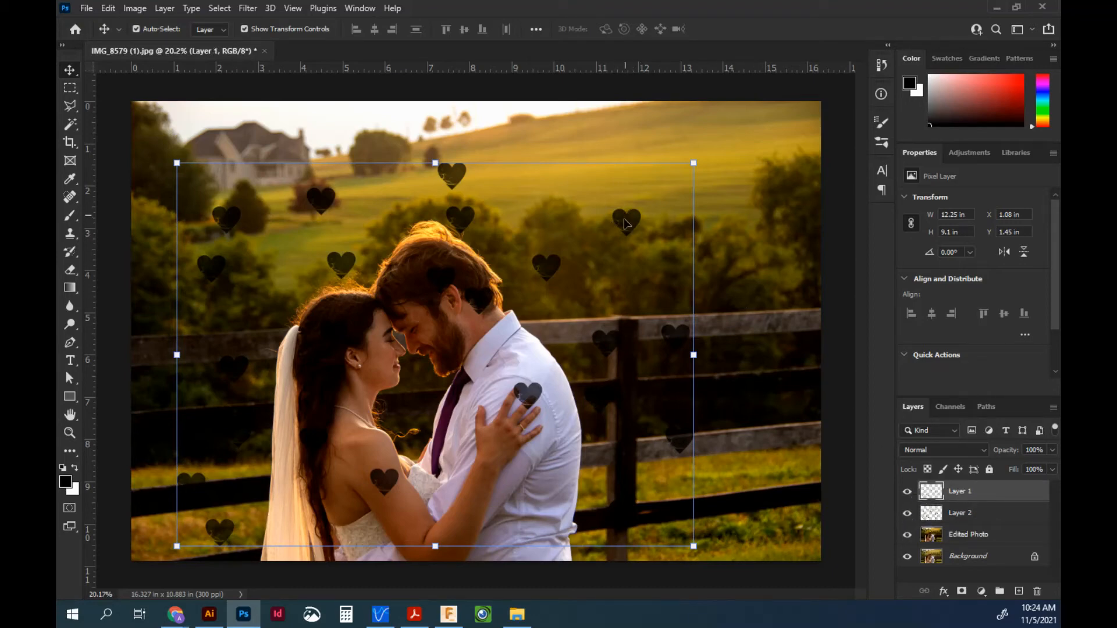
{"action": "left_click", "coordinate": [907, 492]}
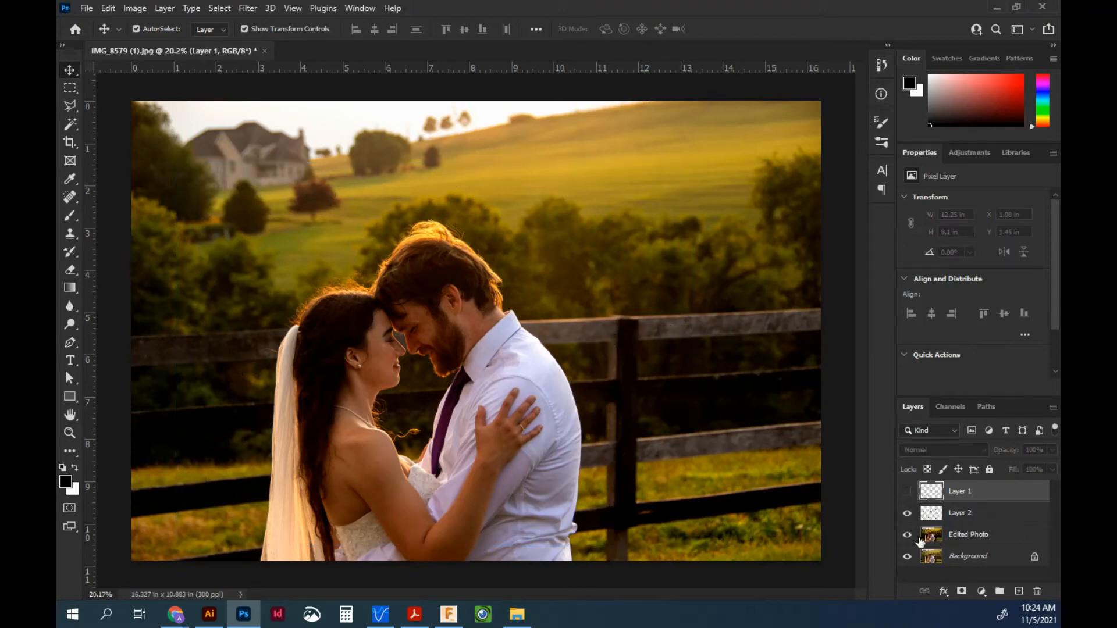
{"action": "left_click", "coordinate": [978, 515]}
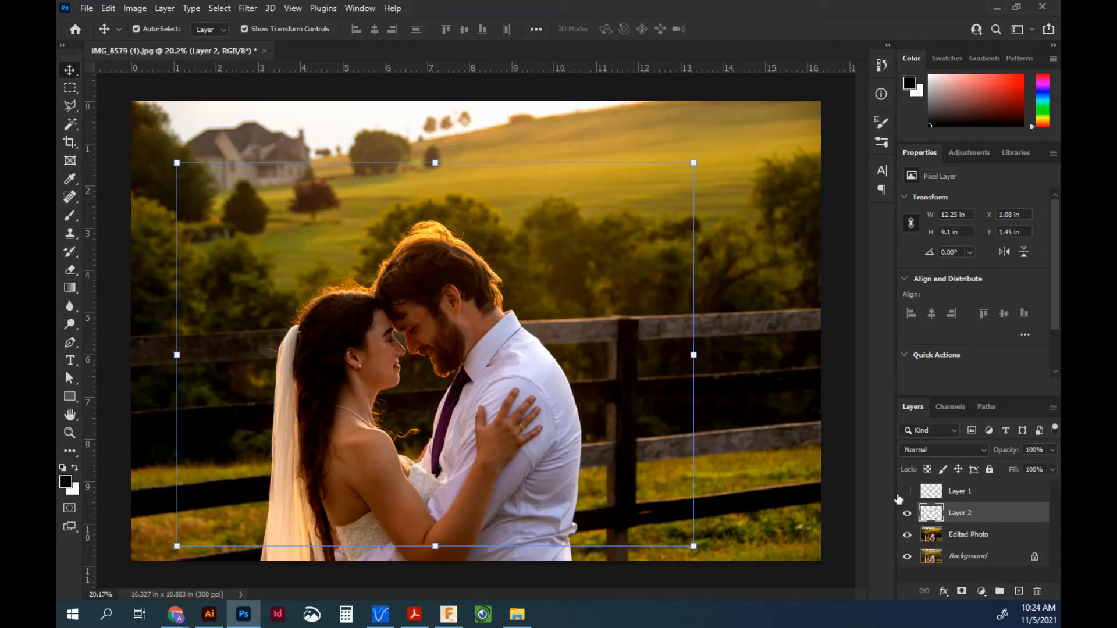
{"action": "left_click_drag", "start_coordinate": [586, 298], "coordinate": [457, 201]}
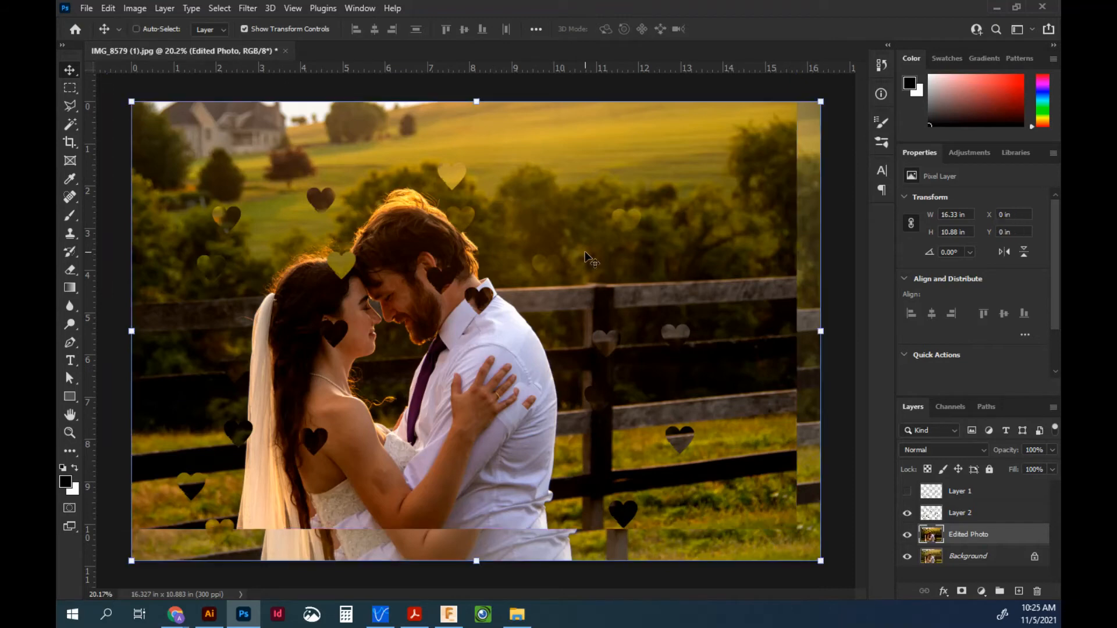
{"action": "key", "text": "ctrl+z"}
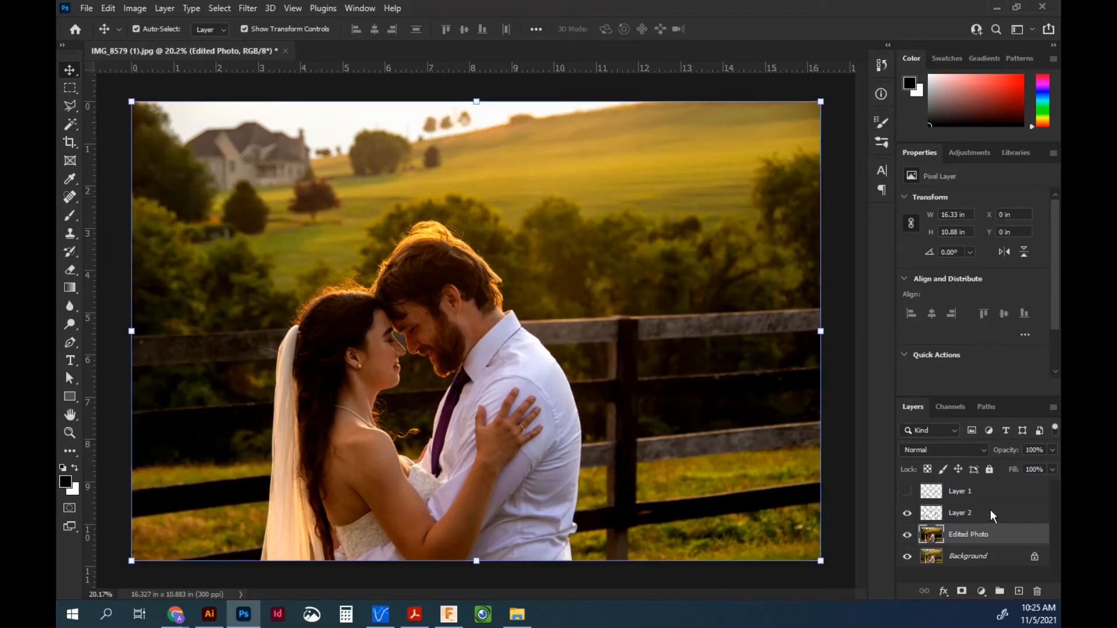
{"action": "left_click", "coordinate": [990, 510]}
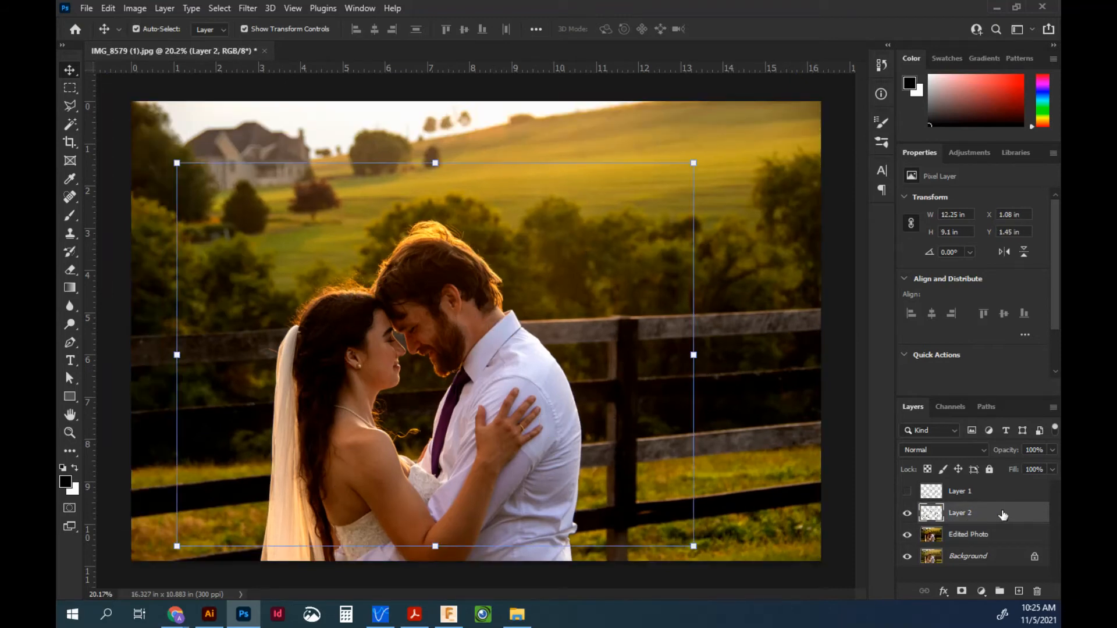
Open the blending options for the copied hearts layer, Layer 2, and enable a Drop Shadow effect.
{"action": "right_click", "coordinate": [1003, 514]}
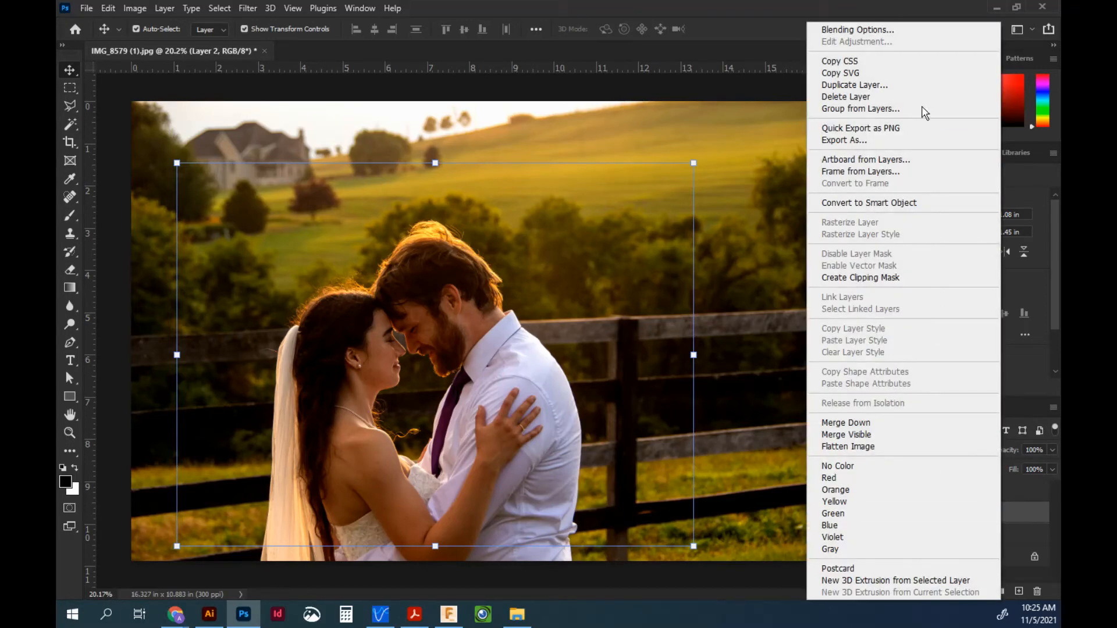
{"action": "left_click", "coordinate": [900, 30]}
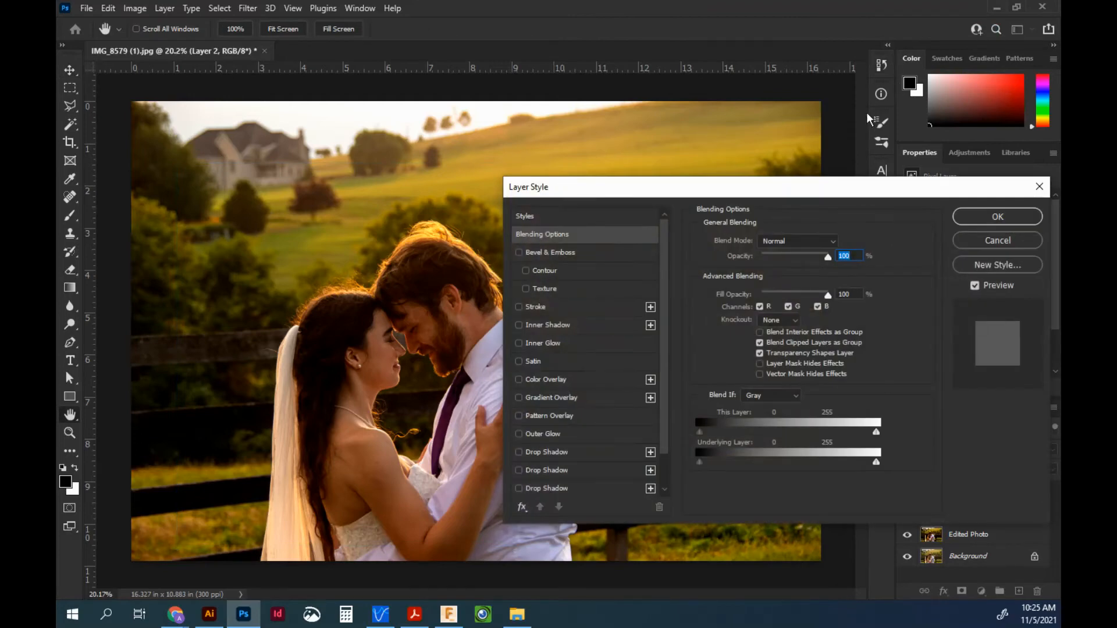
{"action": "left_click_drag", "start_coordinate": [871, 197], "coordinate": [841, 102]}
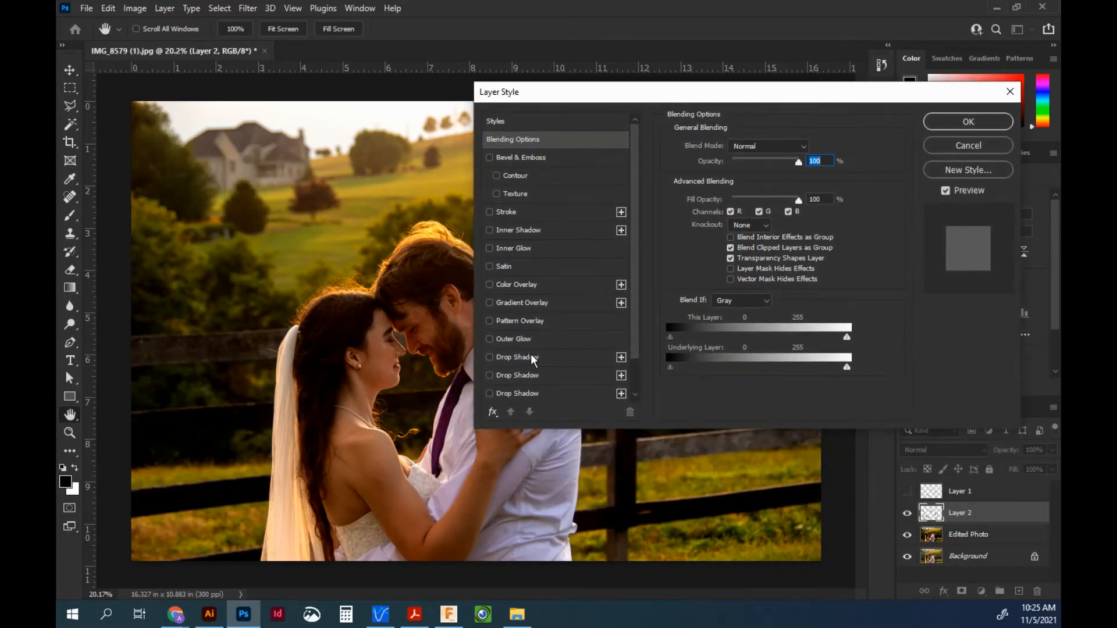
{"action": "left_click", "coordinate": [490, 357]}
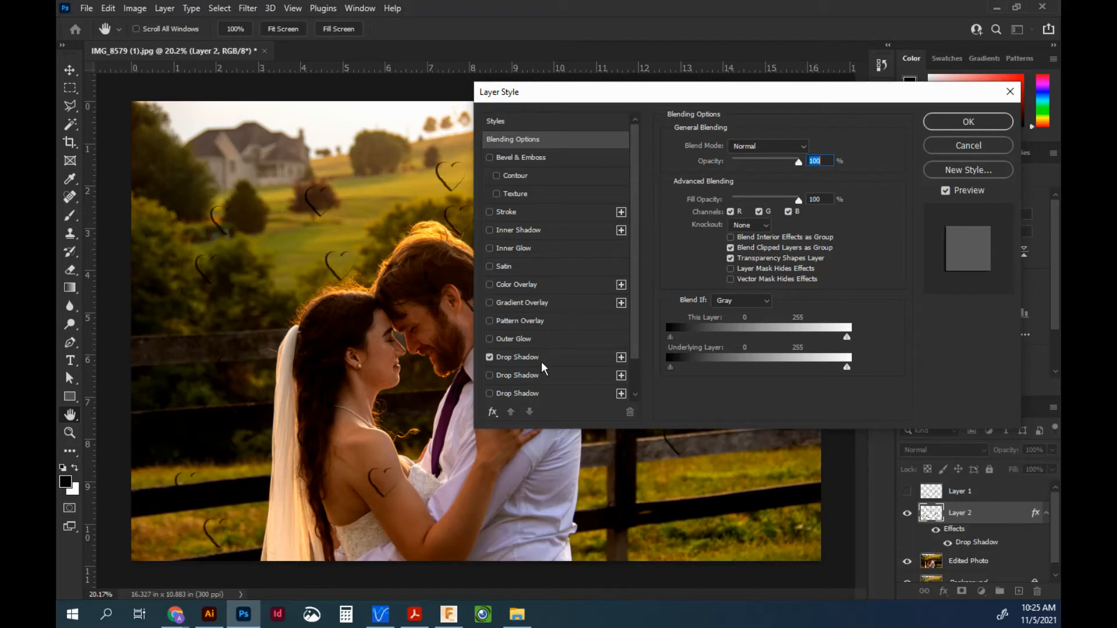
Set the angle of the hearts layer's Drop Shadow to 126°, keeping the photo in view while adjusting.
{"action": "left_click_drag", "start_coordinate": [722, 94], "coordinate": [896, 113]}
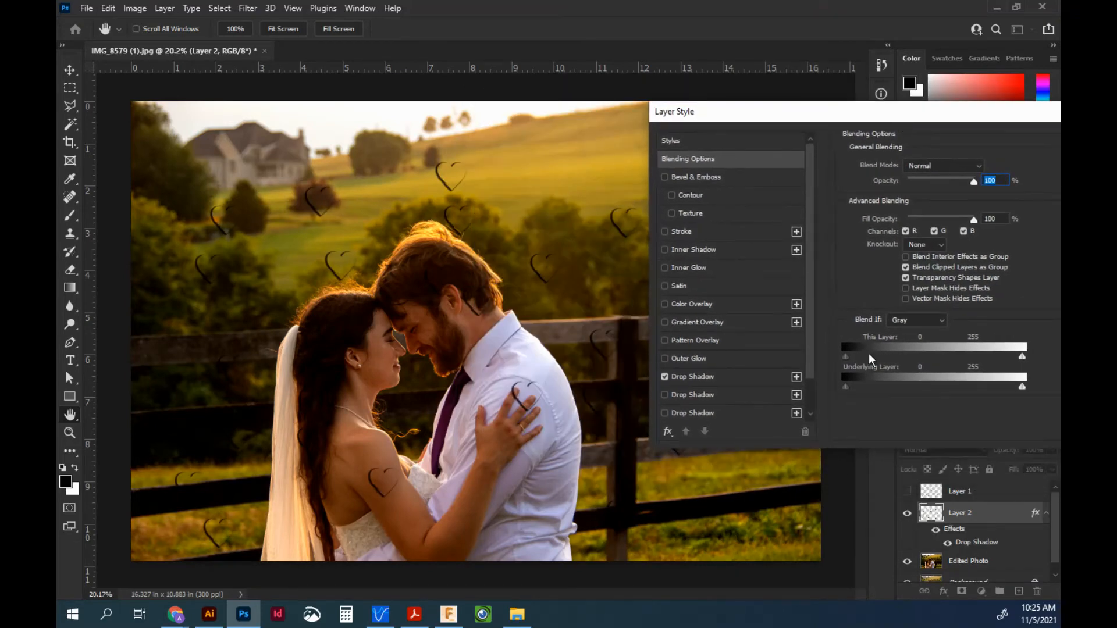
{"action": "left_click", "coordinate": [706, 384]}
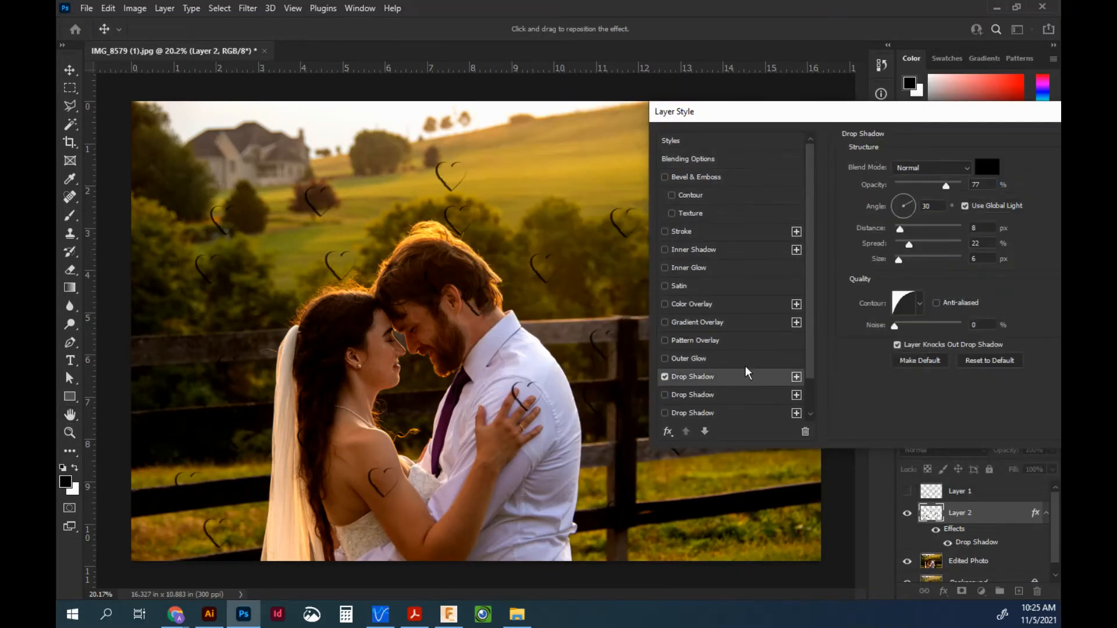
{"action": "left_click", "coordinate": [895, 206]}
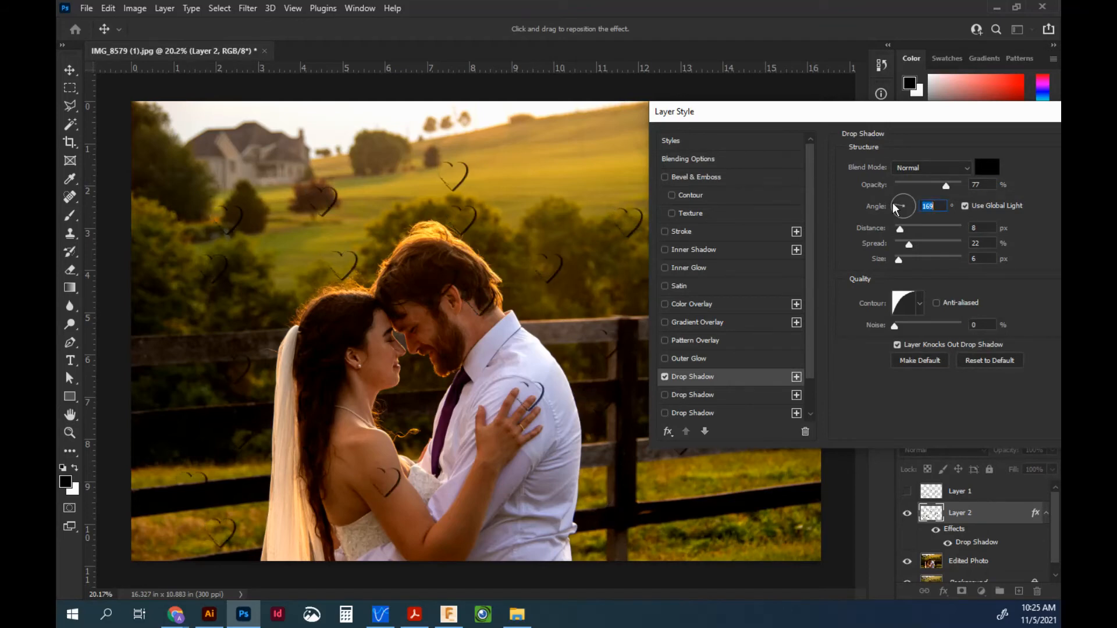
{"action": "left_click", "coordinate": [903, 202]}
{"action": "left_click", "coordinate": [899, 202]}
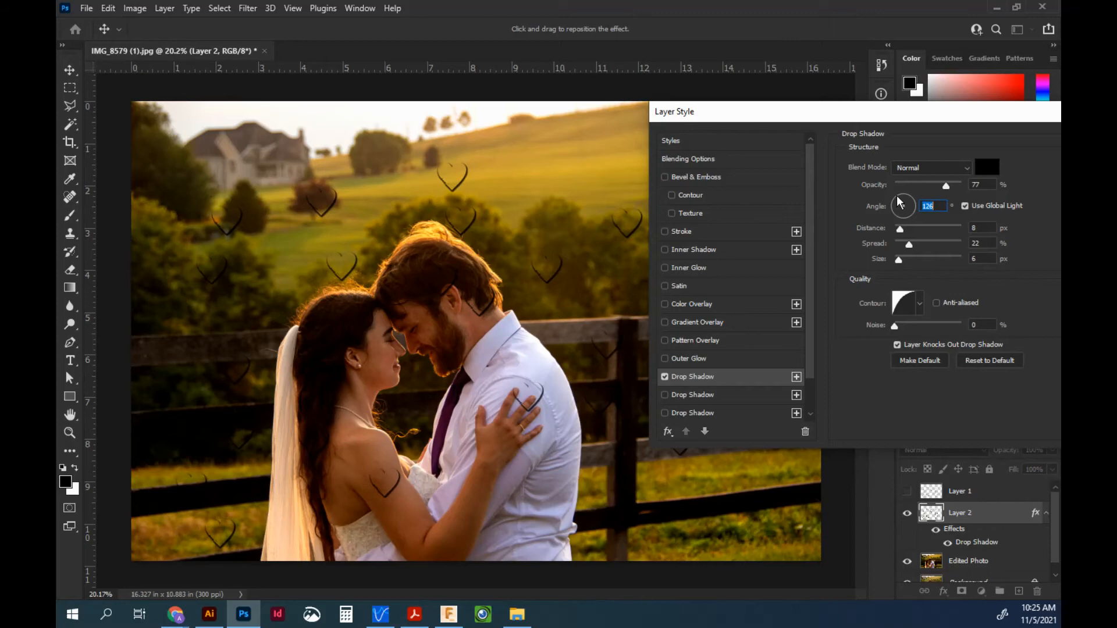
Change the Drop Shadow's blend mode to Multiply and set its distance to 15 px.
{"action": "left_click", "coordinate": [933, 168]}
{"action": "left_click", "coordinate": [923, 218]}
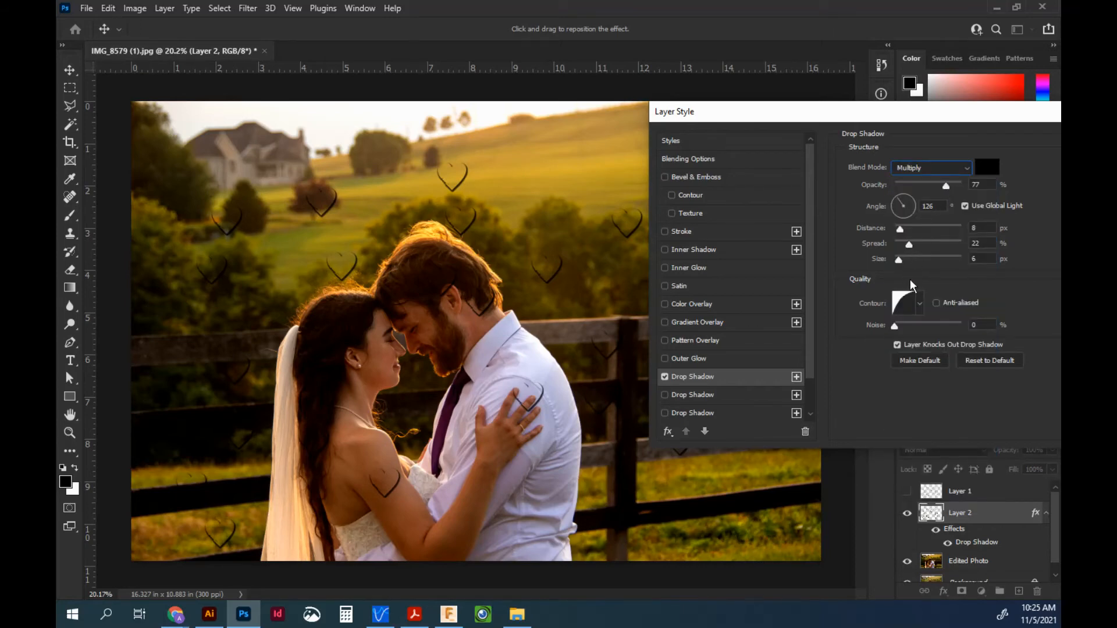
{"action": "mouse_move", "coordinate": [900, 232]}
{"action": "left_mouse_down"}
{"action": "mouse_move", "coordinate": [919, 235]}
{"action": "mouse_move", "coordinate": [907, 235]}
{"action": "left_mouse_up"}
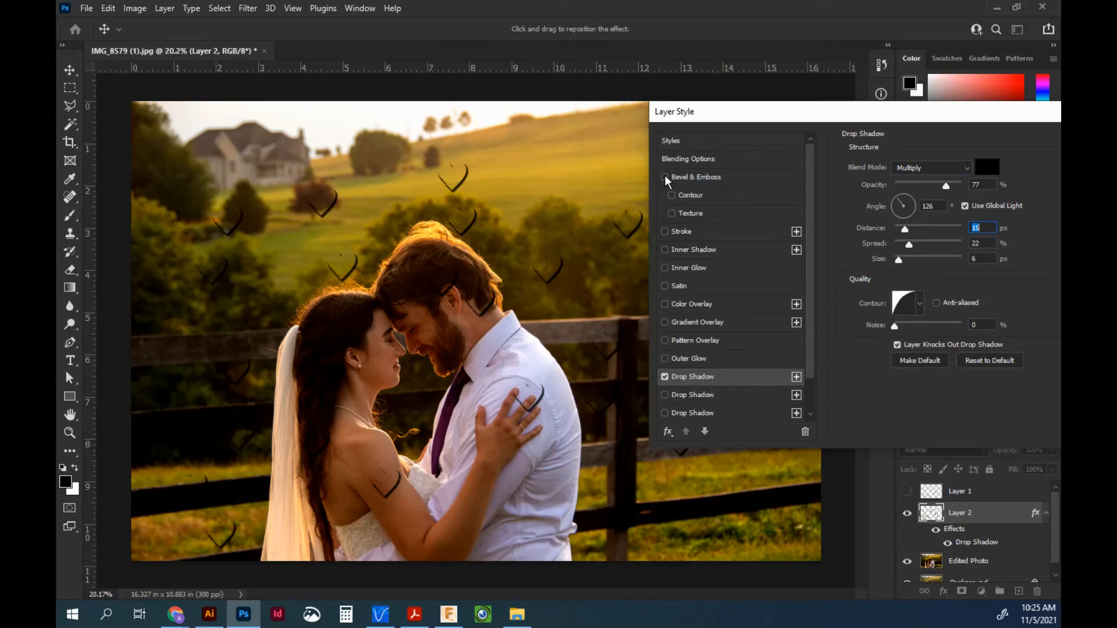
Add a Bevel & Emboss effect to the hearts layer and set its technique to Chisel Soft.
{"action": "left_click", "coordinate": [700, 176]}
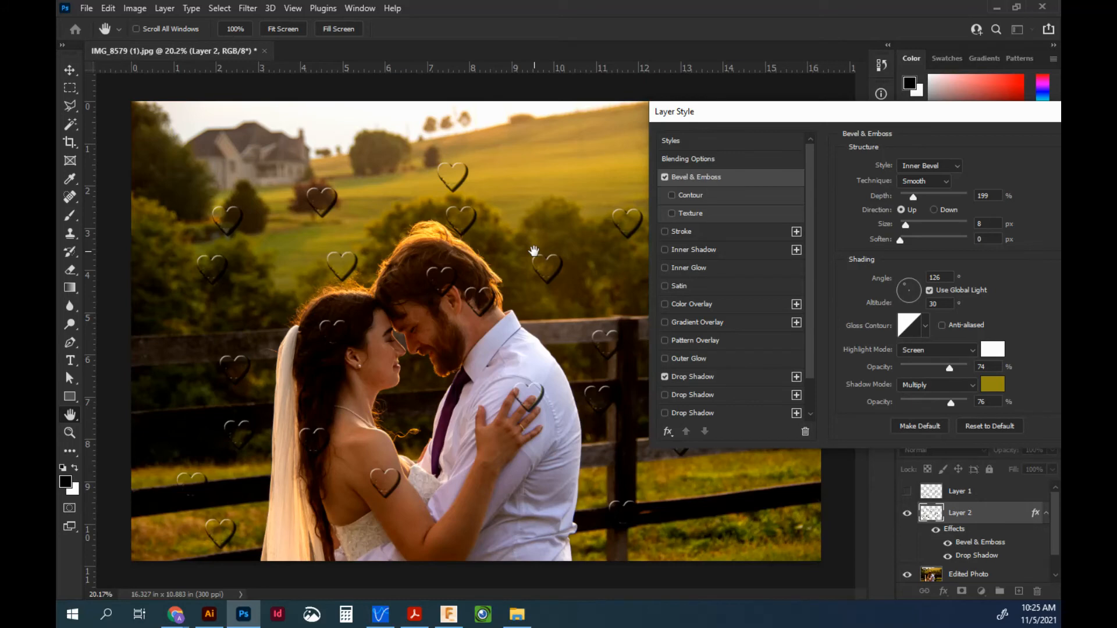
{"action": "left_click_drag", "start_coordinate": [912, 116], "coordinate": [849, 112]}
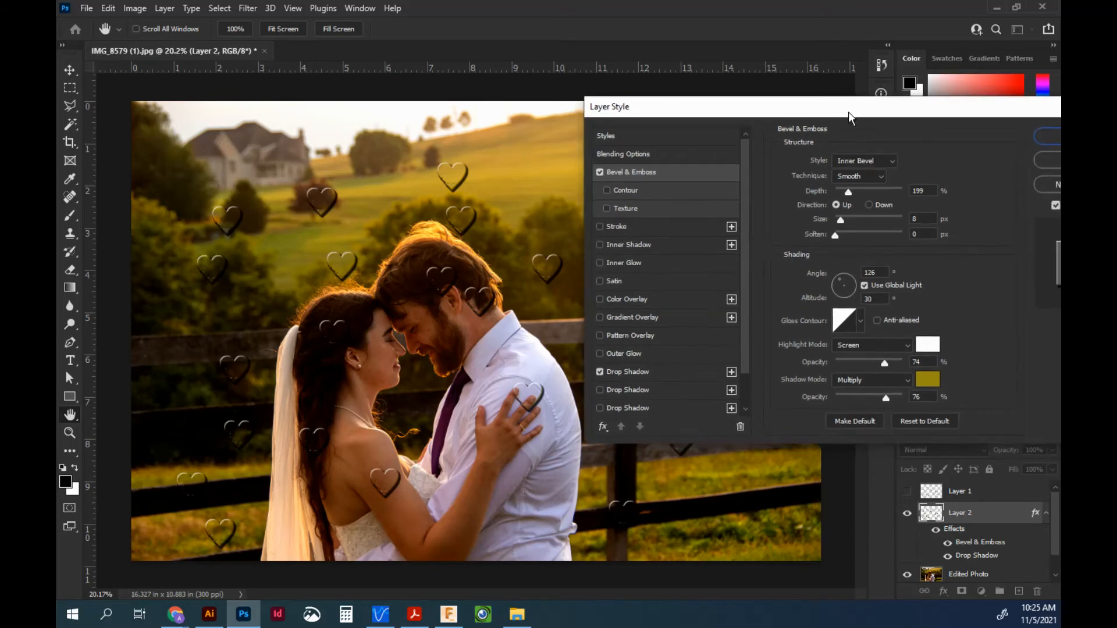
{"action": "left_click", "coordinate": [855, 178]}
{"action": "left_click", "coordinate": [864, 175]}
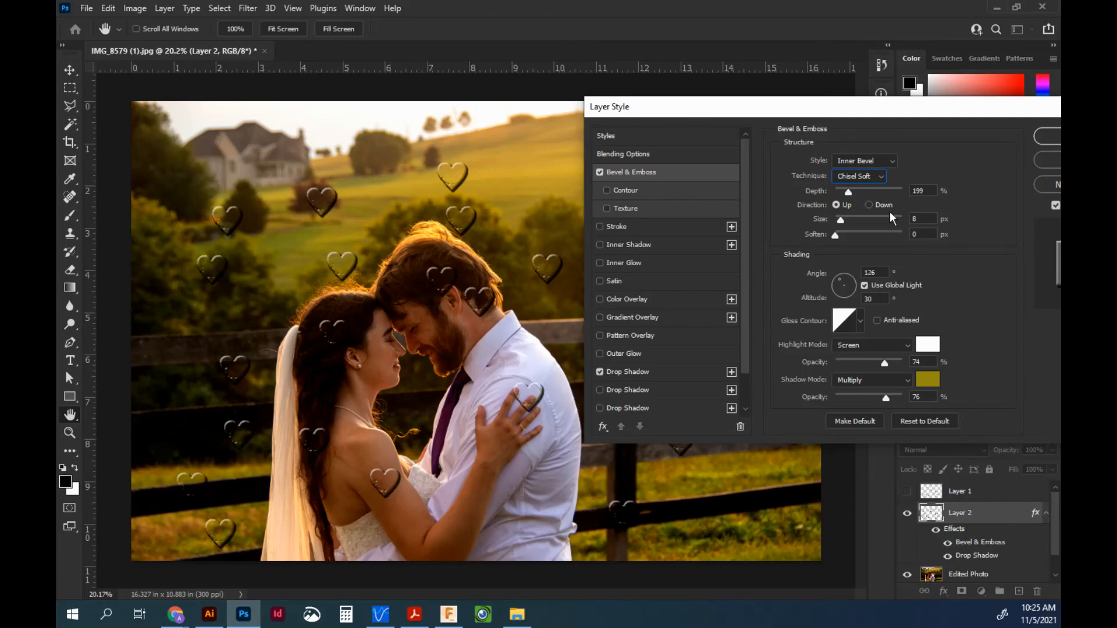
Set the Bevel & Emboss shadow color to black and apply the layer style to the hearts layer.
{"action": "left_click_drag", "start_coordinate": [1004, 115], "coordinate": [939, 81]}
{"action": "left_click", "coordinate": [865, 348]}
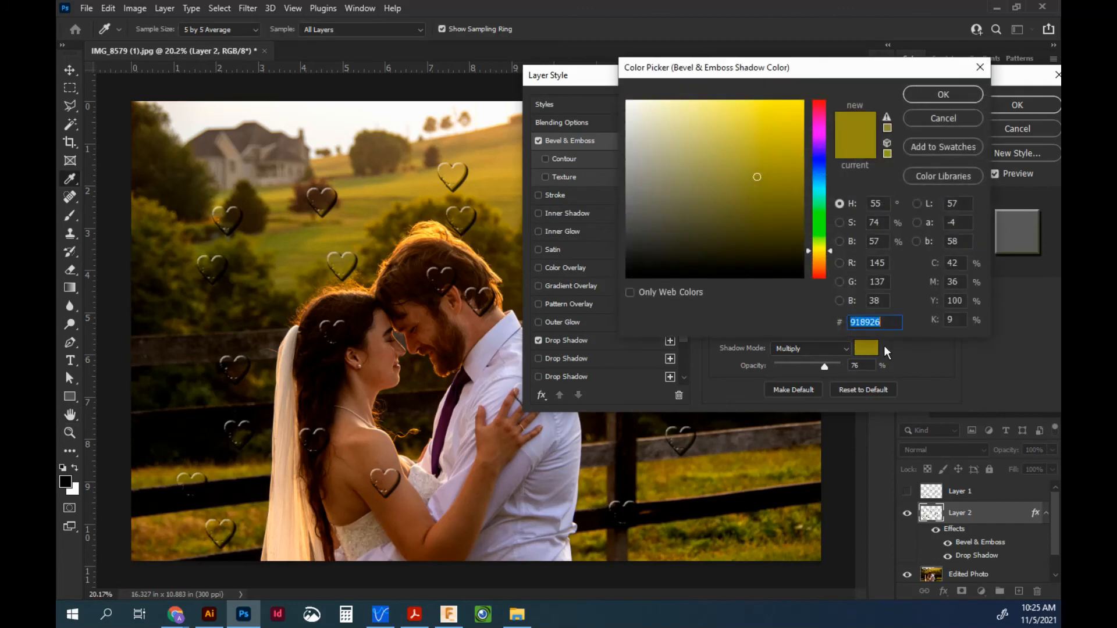
{"action": "left_click", "coordinate": [802, 277]}
{"action": "key", "text": "Return"}
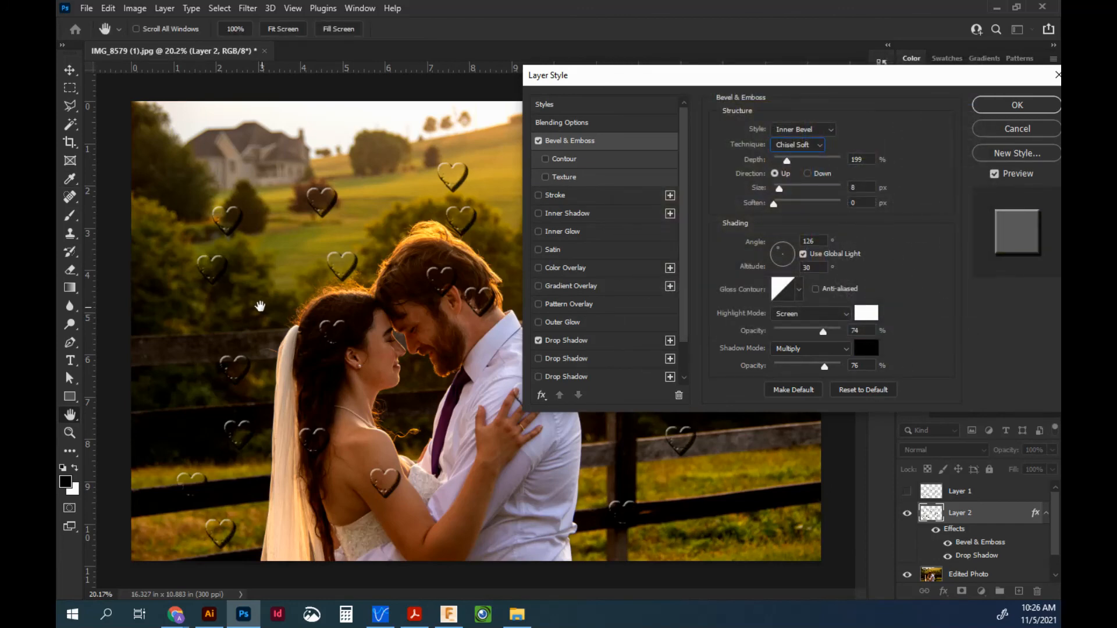
{"action": "left_click", "coordinate": [1016, 105]}
{"action": "key", "text": "v"}
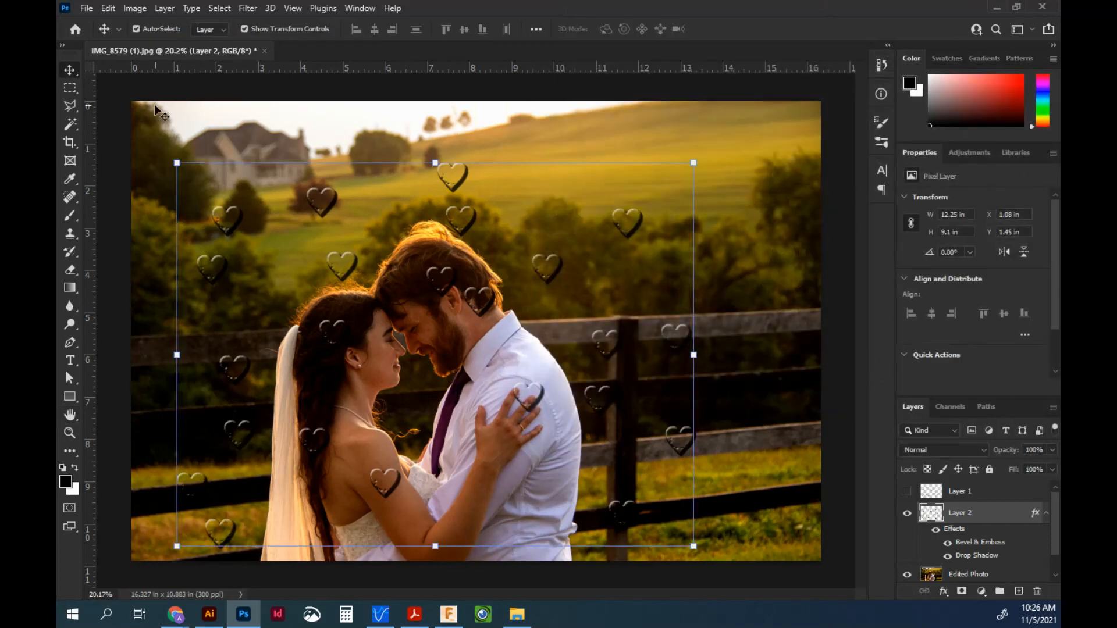
{"action": "key", "text": "alt+bracketleft"}
{"action": "key", "text": "ctrl+t"}
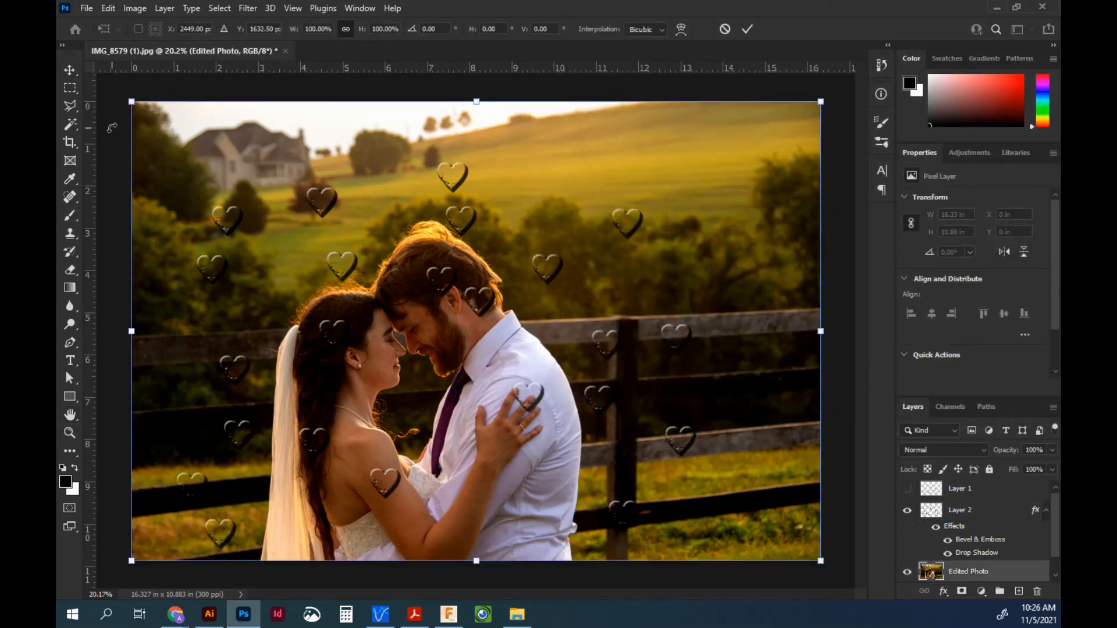
{"action": "left_click", "coordinate": [725, 30]}
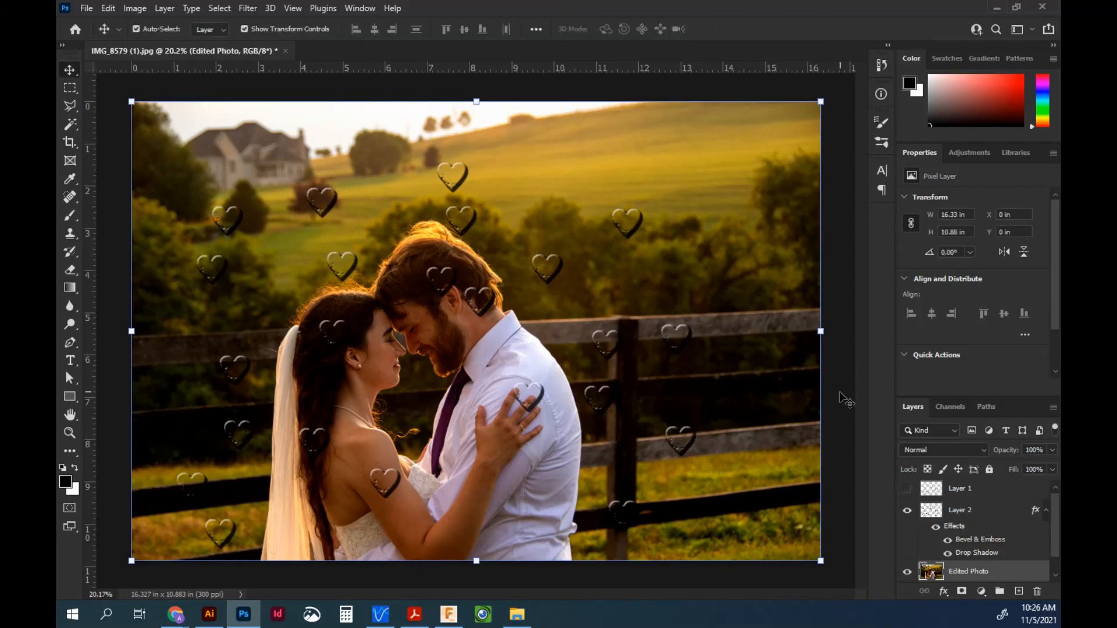